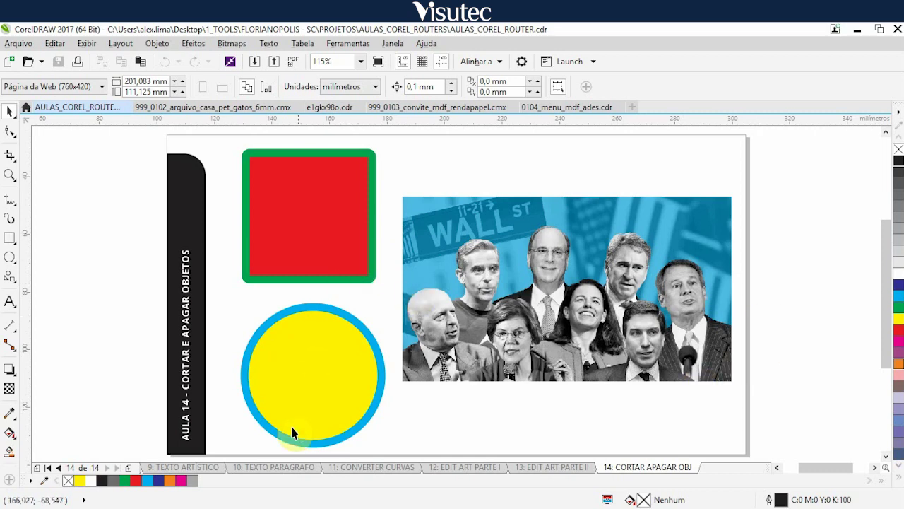
left_click(277, 230)
left_click_drag(288, 296, 290, 271)
left_click(302, 246)
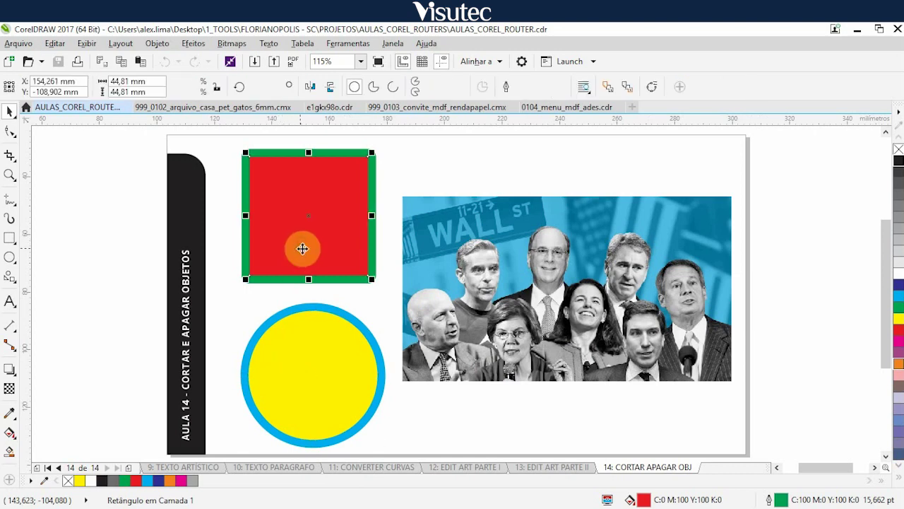
left_click(305, 380)
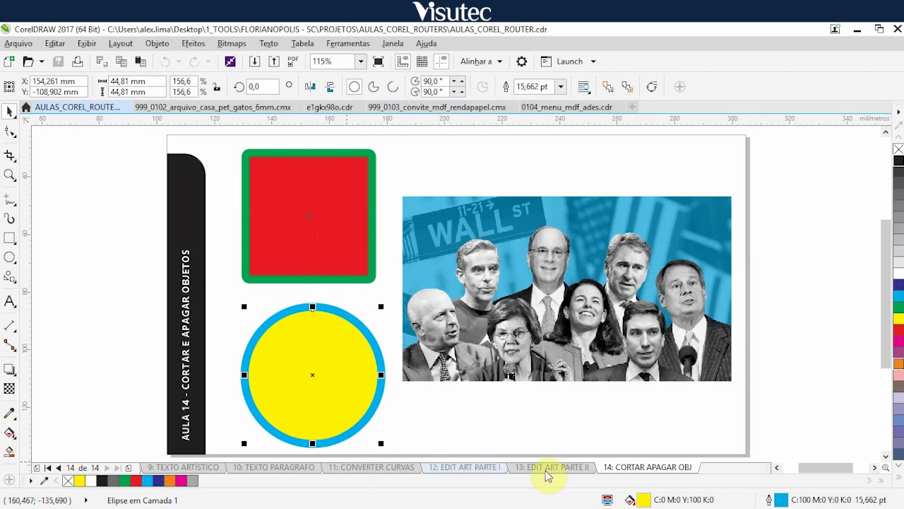
left_click(286, 209)
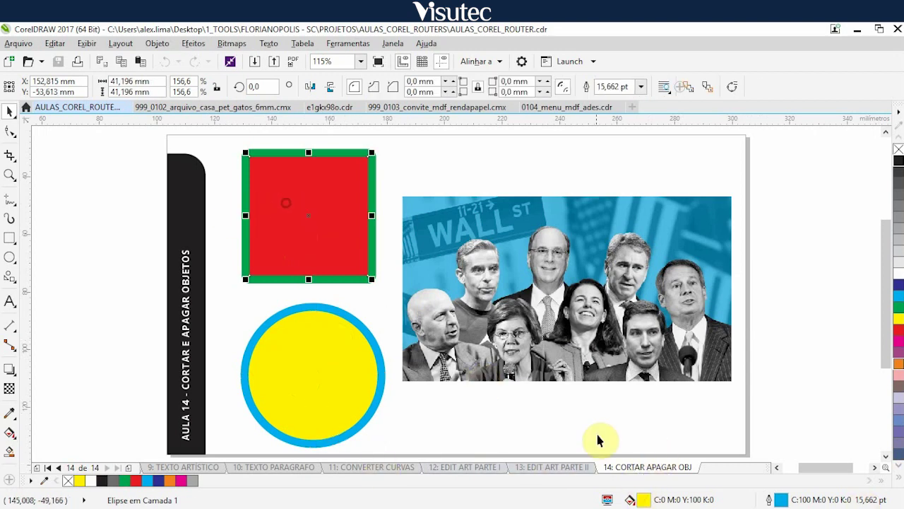
left_click(506, 264)
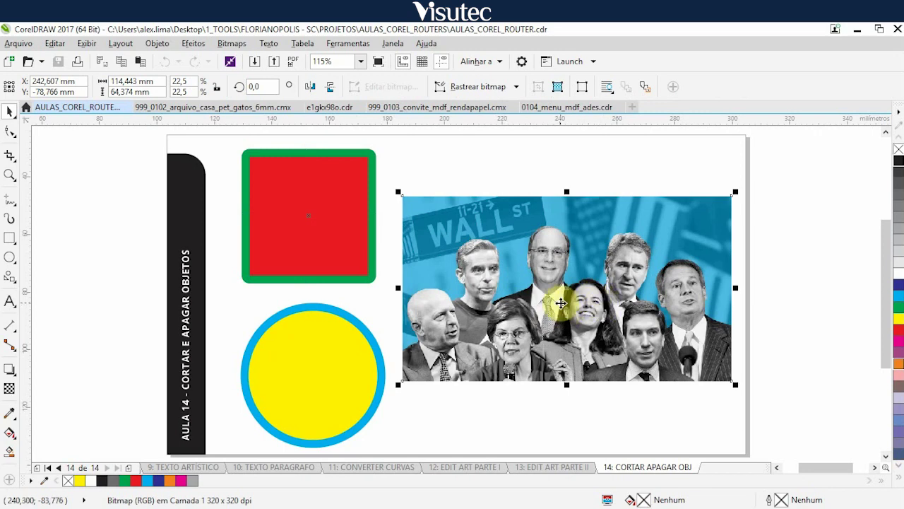
left_click(777, 269)
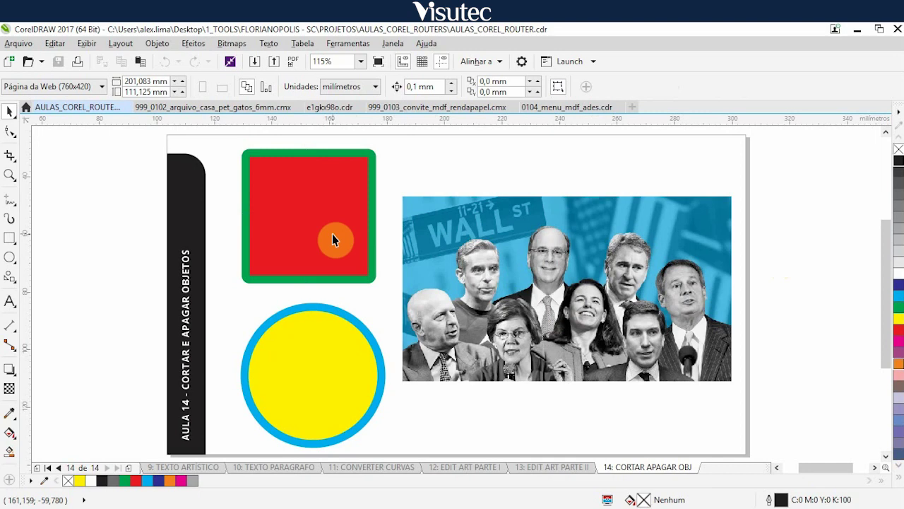
Try cropping with nothing selected to an area about 33.7 × 34.8 mm over the red square's upper-left part, and undo the crop.
left_click(7, 156)
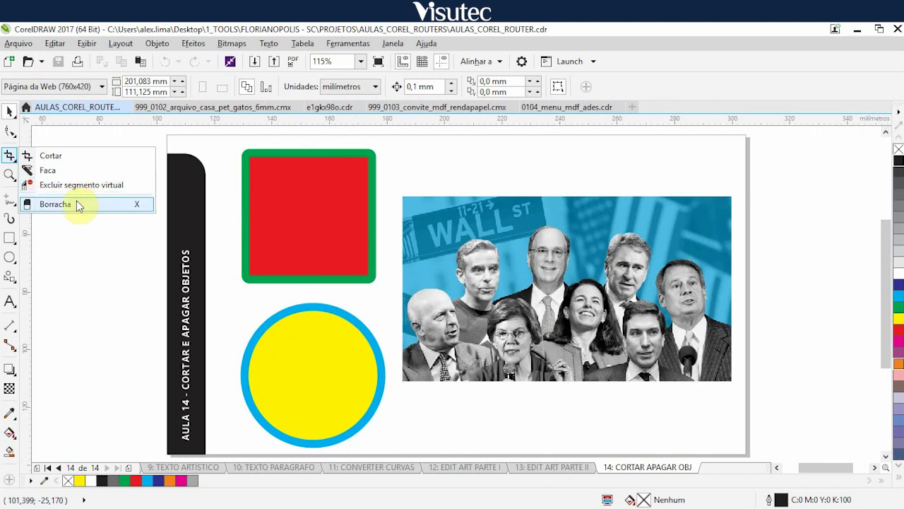
left_click(94, 156)
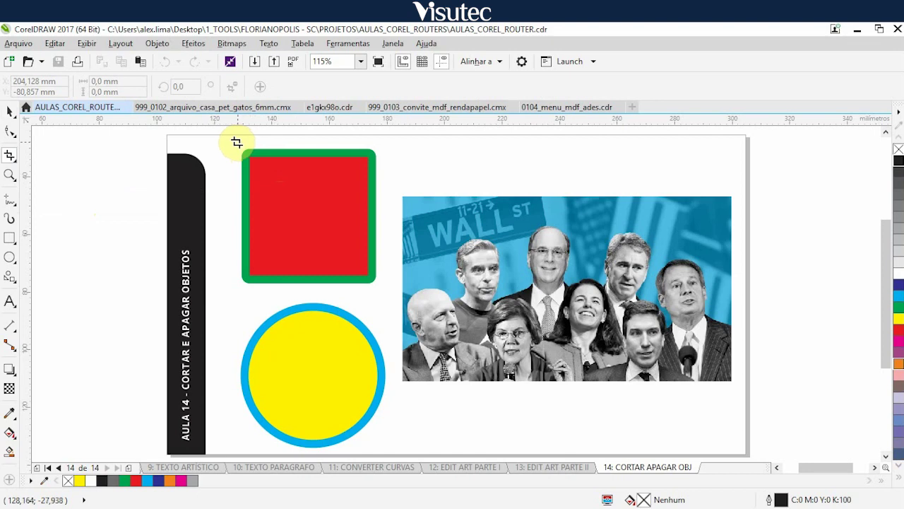
left_click_drag(235, 143, 332, 243)
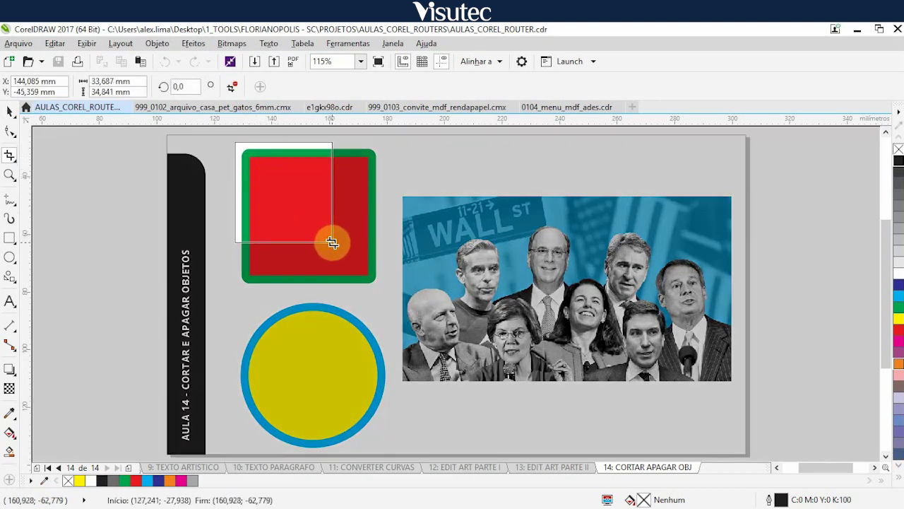
left_click_drag(236, 148, 334, 244)
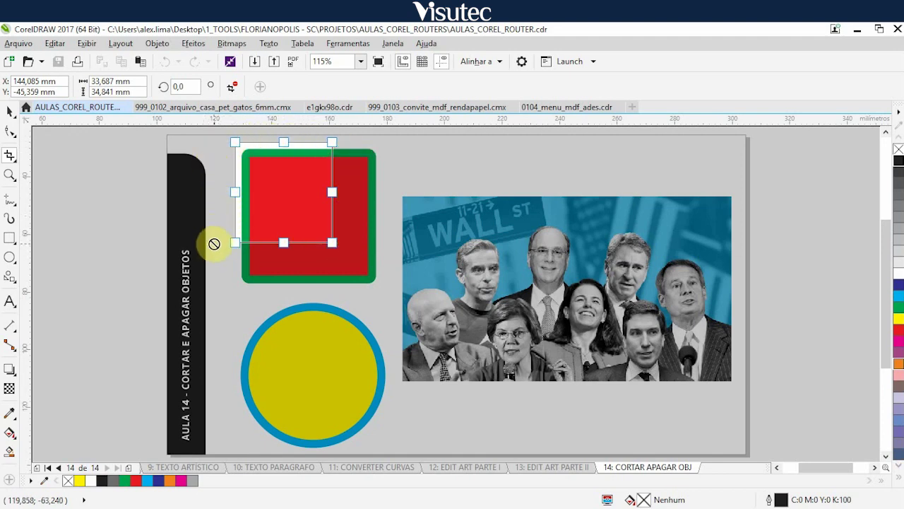
key("Return")
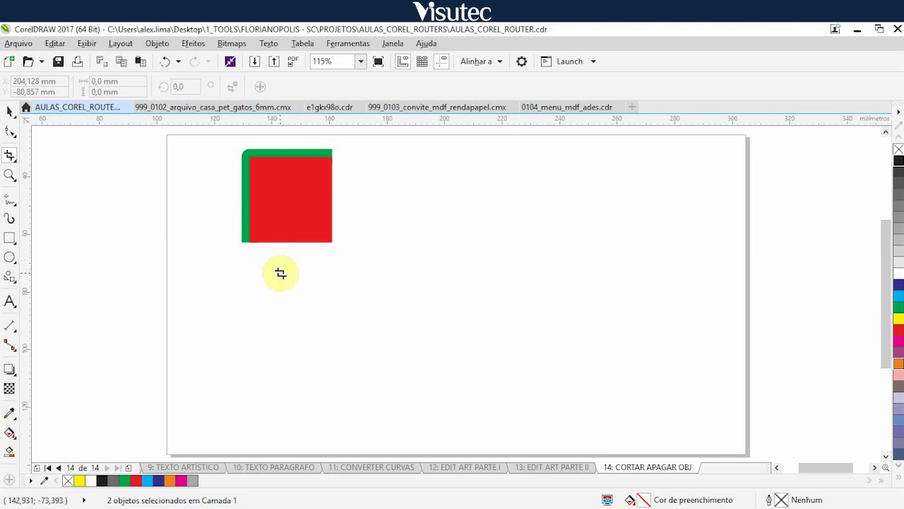
key("ctrl+z")
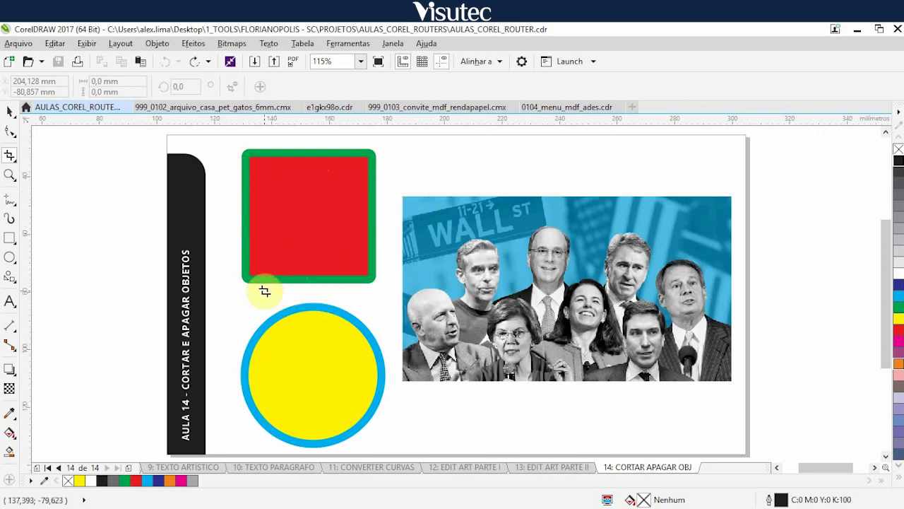
Select only the red square and crop it to an area about 39.7 × 28.6 mm over its upper-left part.
left_click(8, 113)
left_click(297, 181)
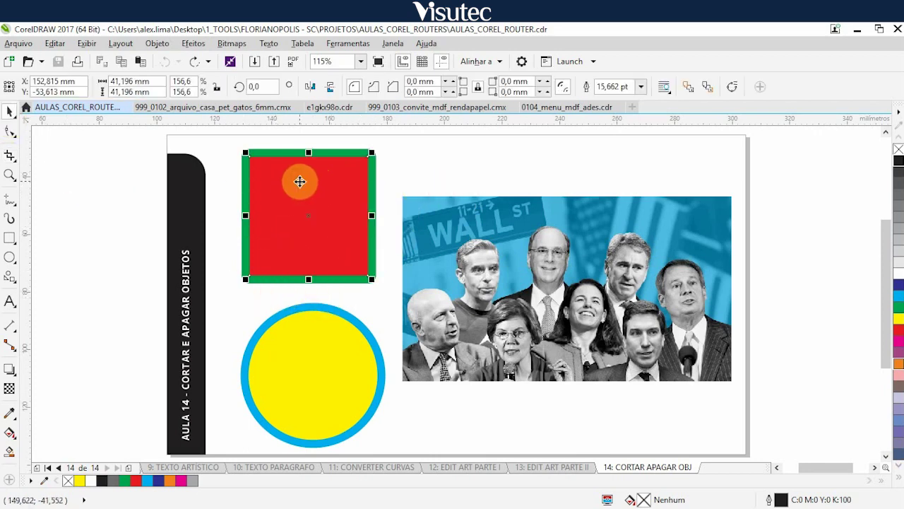
left_click(10, 154)
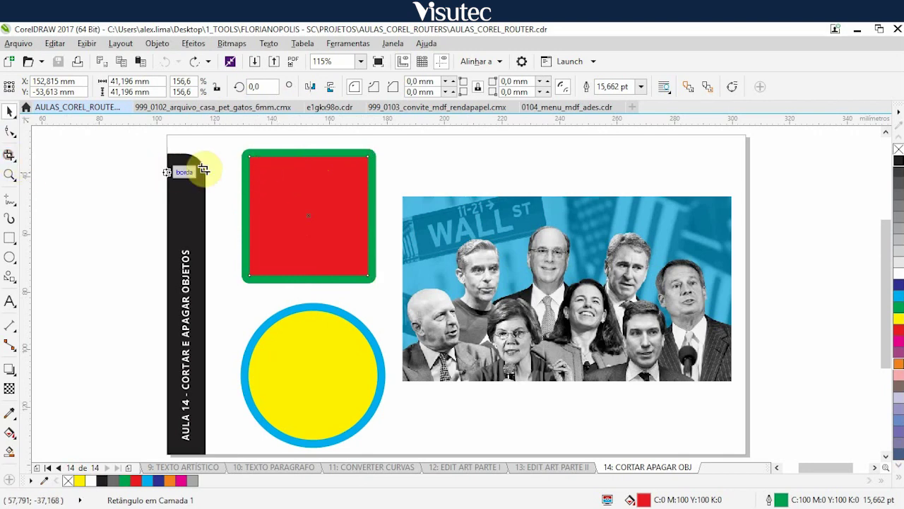
left_click_drag(235, 144, 348, 225)
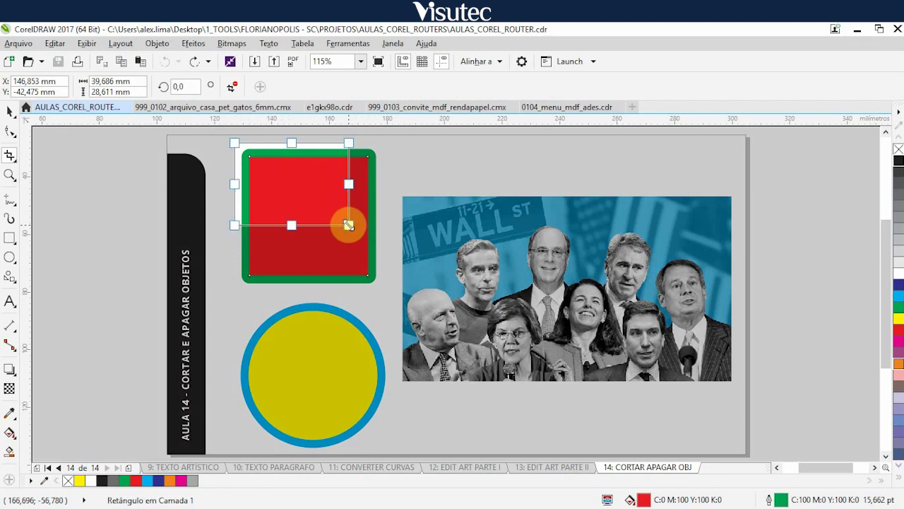
double_click(349, 225)
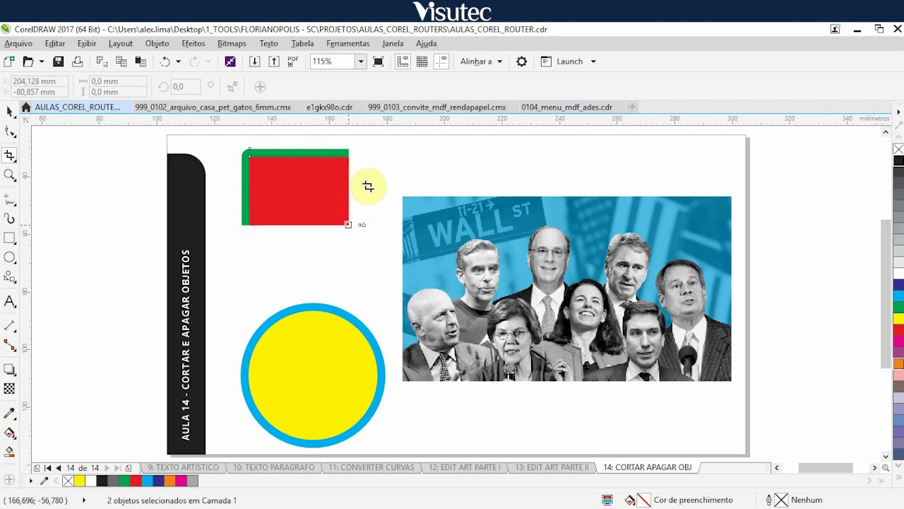
Select only the yellow circle and crop it to an area about 16.8 × 57.5 mm covering its left part.
left_click(9, 111)
left_click(313, 361)
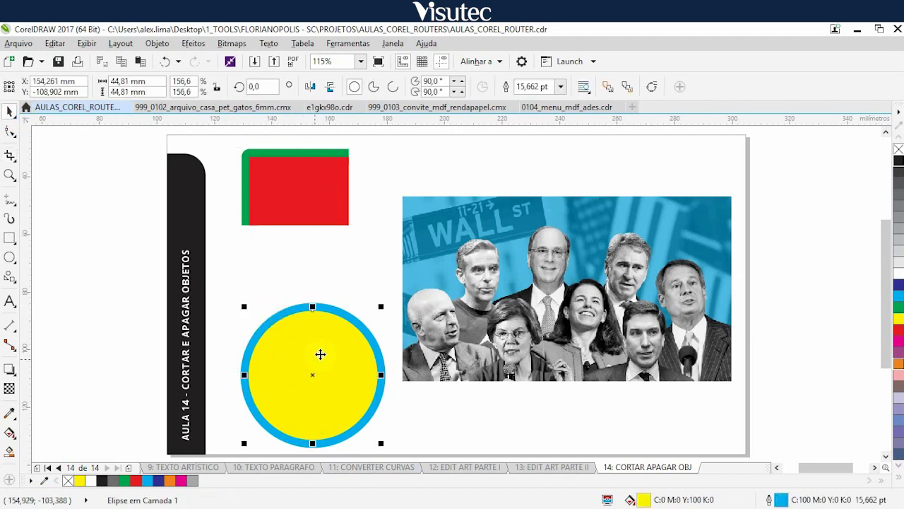
left_click(7, 153)
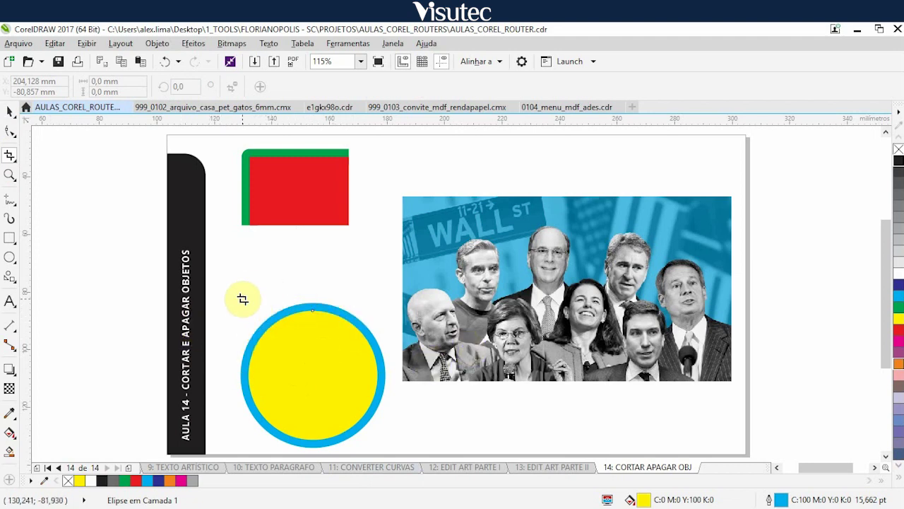
left_click_drag(237, 283, 285, 449)
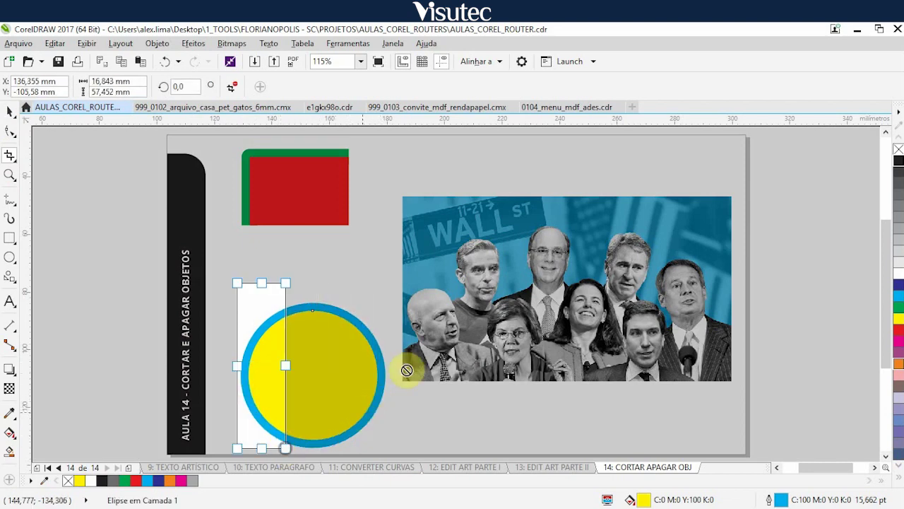
double_click(316, 380)
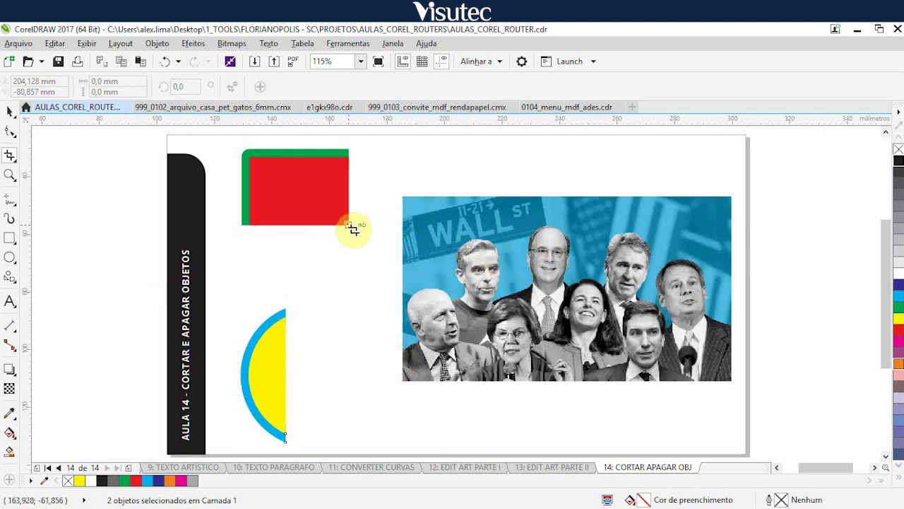
Crop the group photo to an area about 21.5 × 27.5 mm around the head of the man in the back centre.
left_click(11, 111)
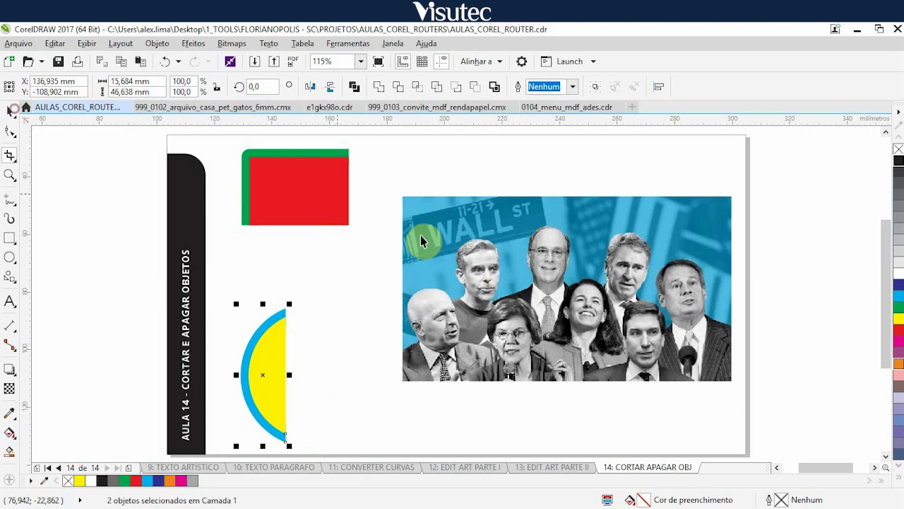
left_click(574, 257)
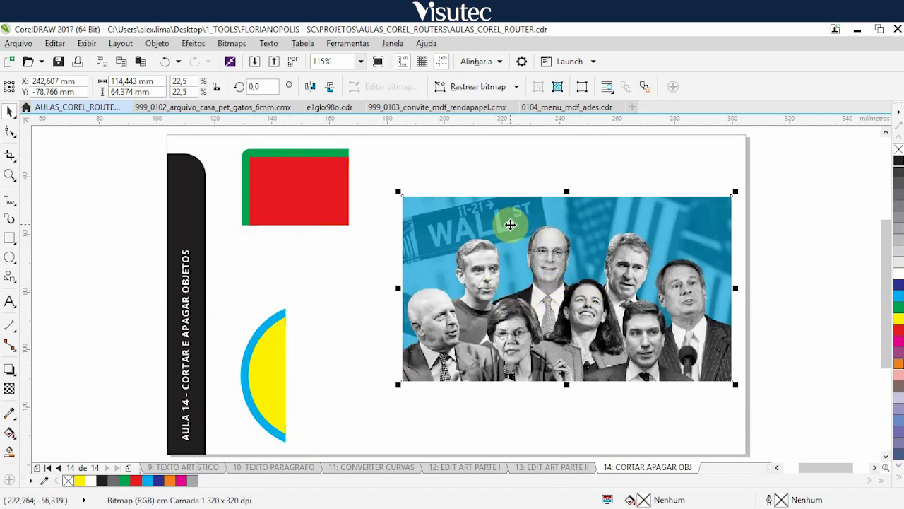
left_click(8, 157)
left_click_drag(514, 292, 484, 224)
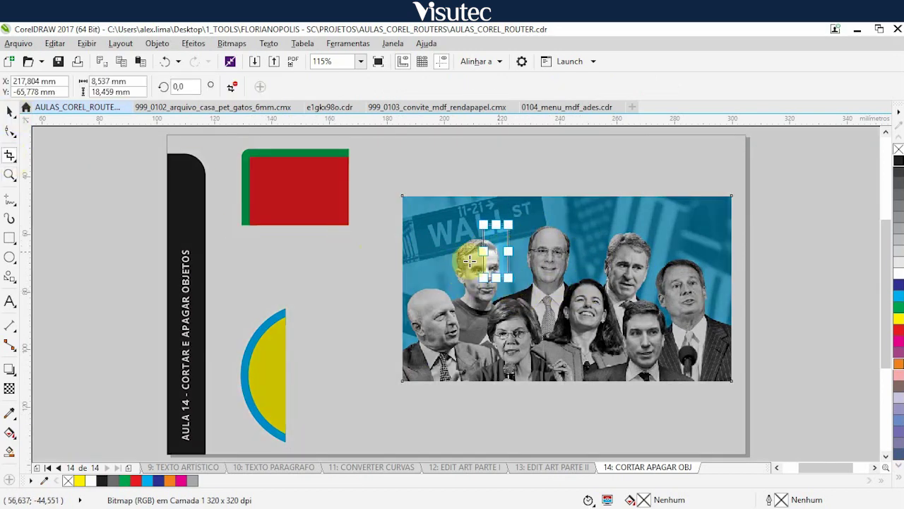
left_click_drag(543, 250, 579, 251)
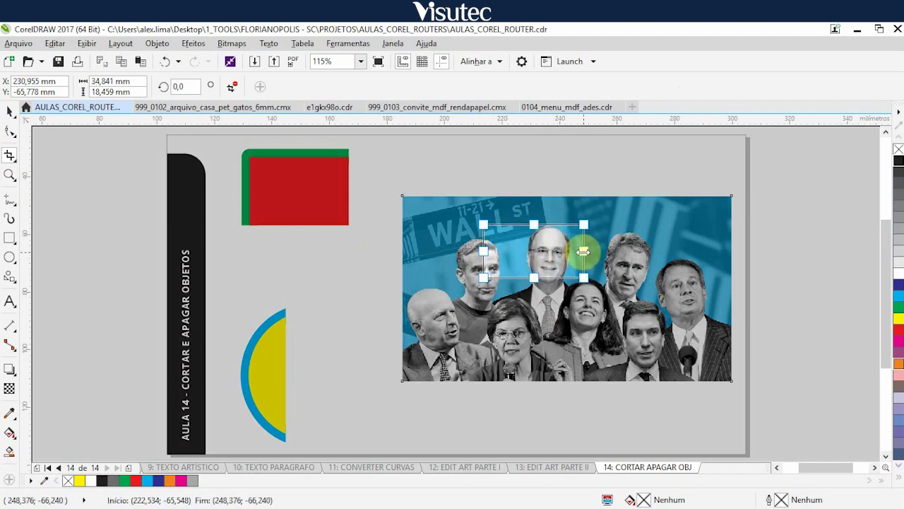
left_click_drag(480, 254, 512, 251)
left_click_drag(544, 277, 545, 297)
left_click_drag(545, 225, 544, 217)
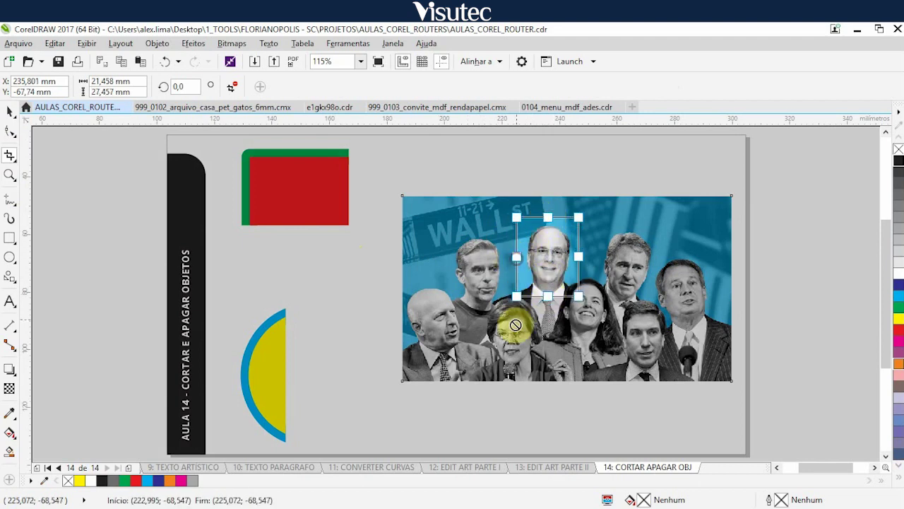
key("Return")
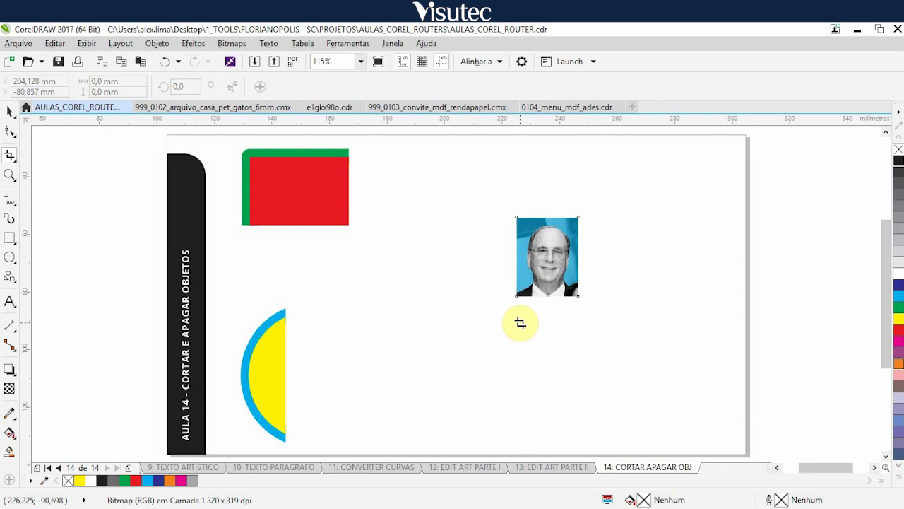
Undo the crops of the square, circle and photo.
left_click(10, 113)
key("ctrl+z")
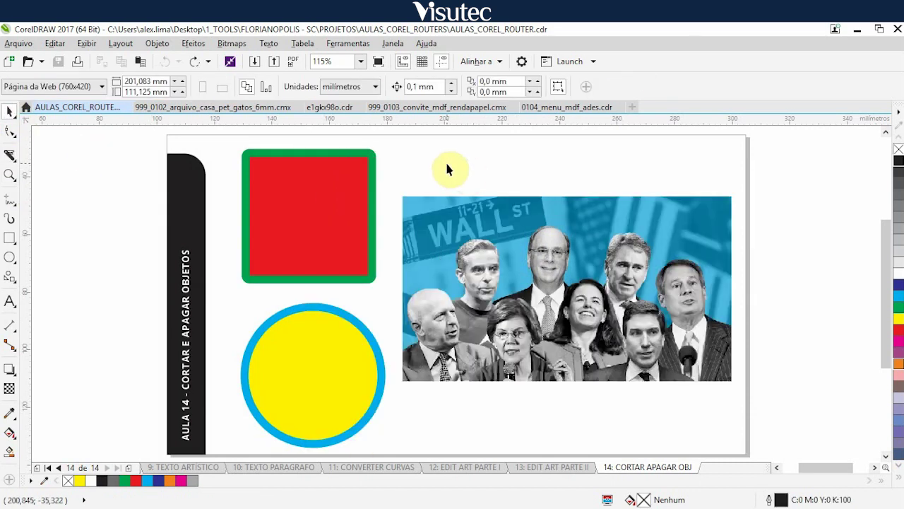
Cut the red square with the Knife tool along a slanted straight line from its top edge to its bottom edge.
left_click(10, 156)
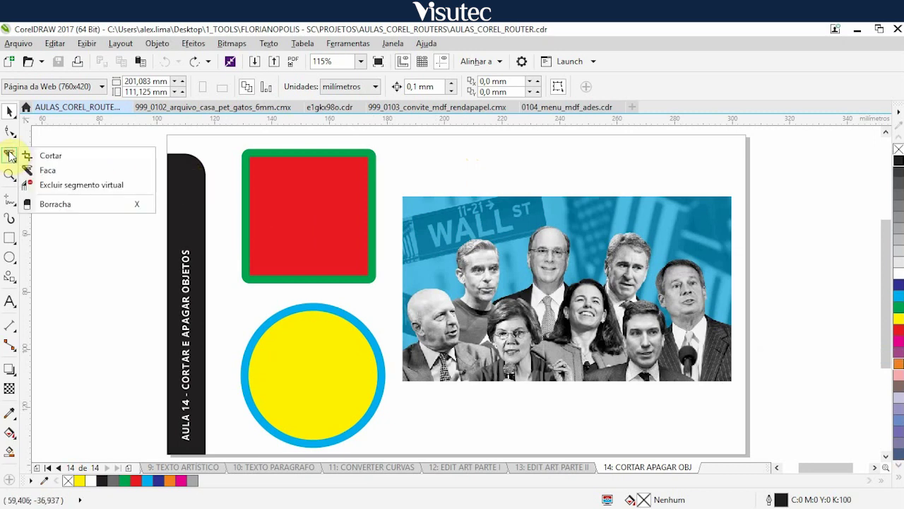
left_click(54, 172)
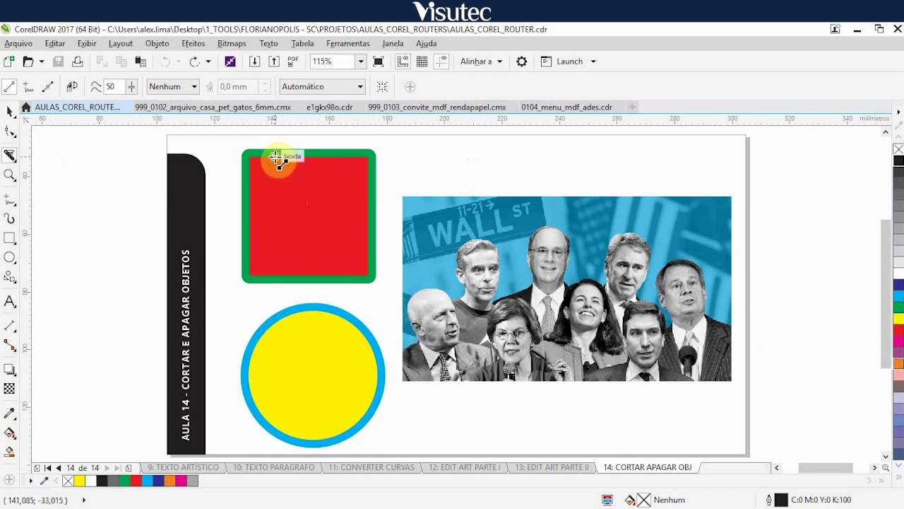
mouse_move(275, 156)
left_mouse_down()
mouse_move(283, 196)
mouse_move(346, 274)
left_mouse_up()
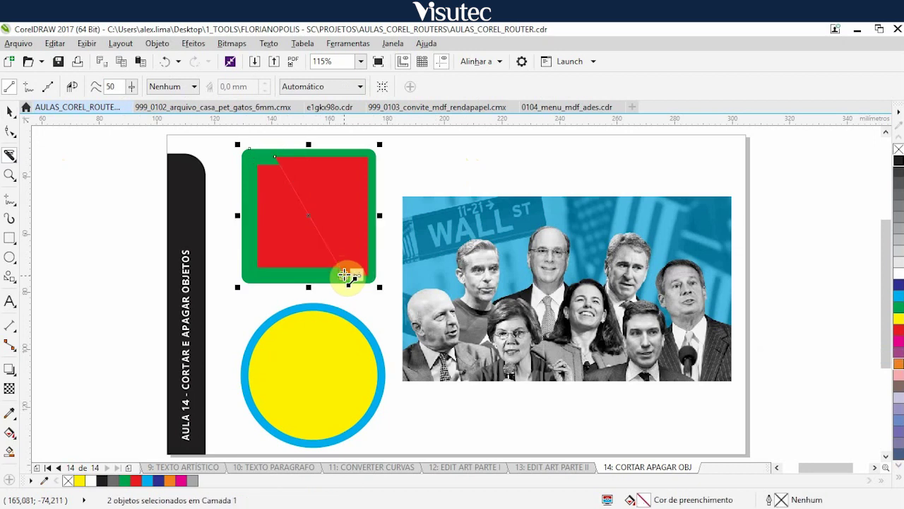
Move the right cut piece of the red square, together with its green outline, away from the left piece.
left_click(10, 111)
left_click_drag(315, 214, 419, 178)
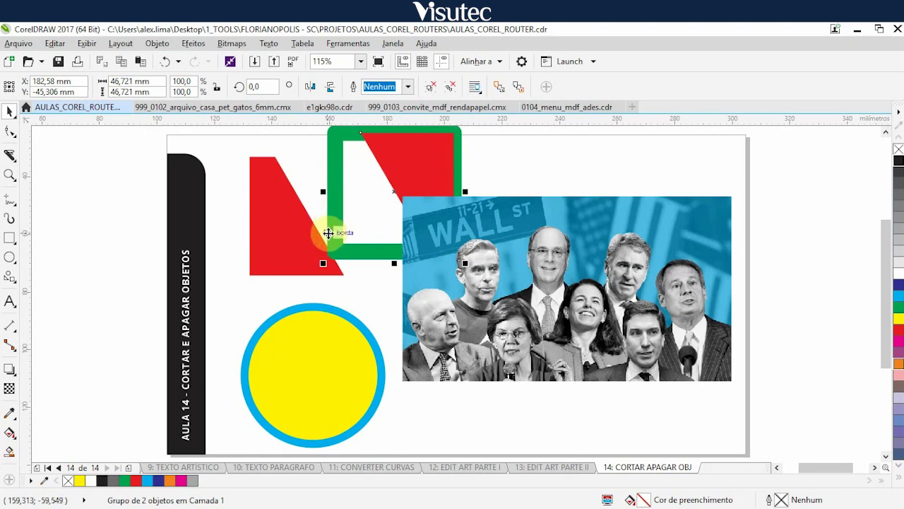
left_click_drag(339, 202, 307, 218)
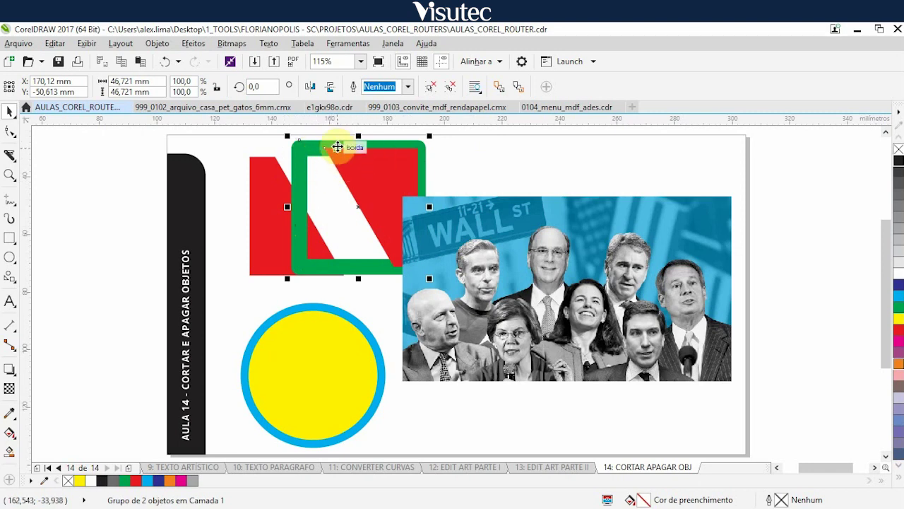
left_click_drag(336, 160, 366, 150)
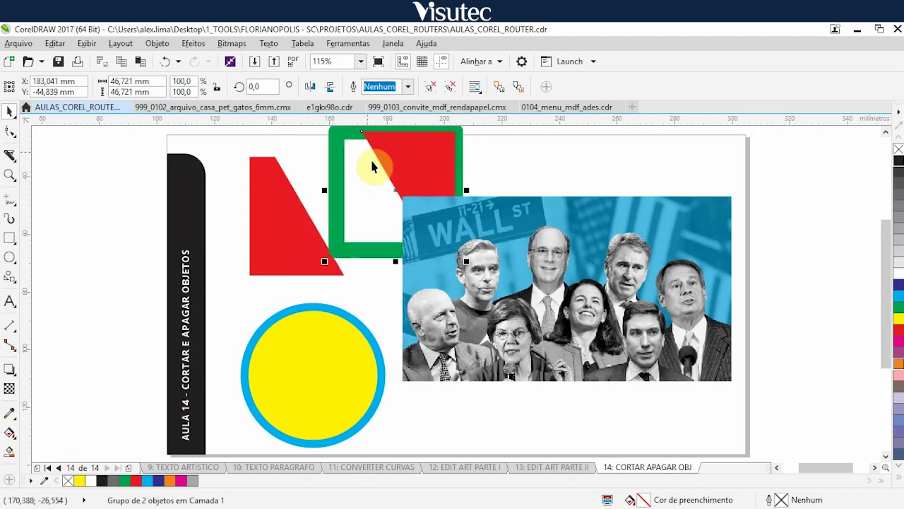
Undo the knife cut of the red square and the moves of its cut piece.
left_click(295, 225)
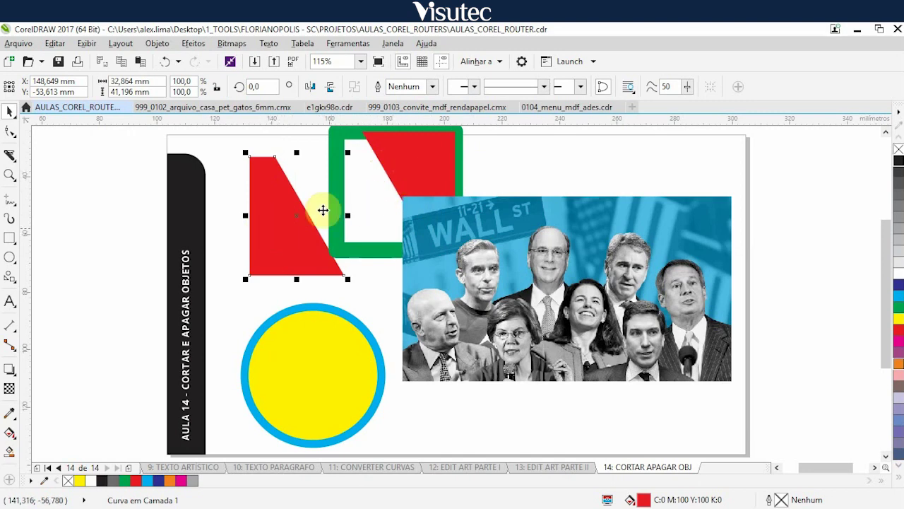
left_click(269, 227)
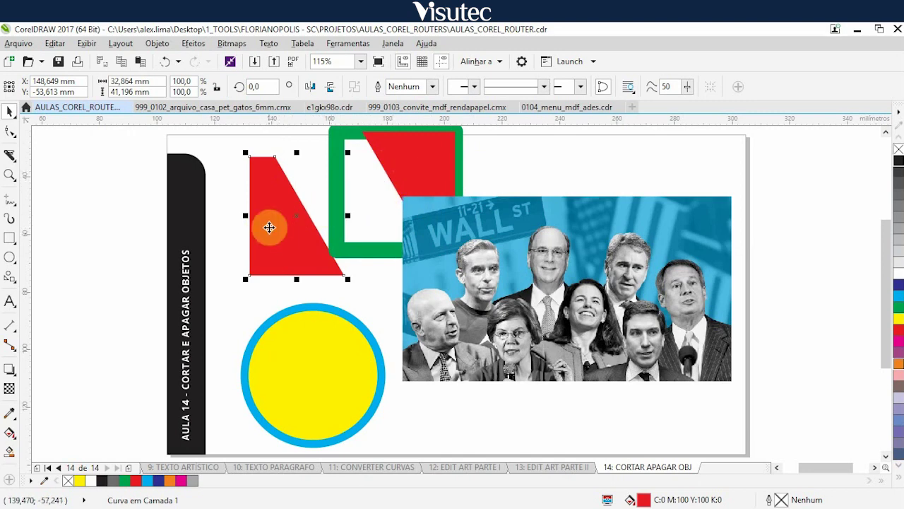
left_click(395, 256, "shift")
key("c")
key("e")
key("ctrl+g")
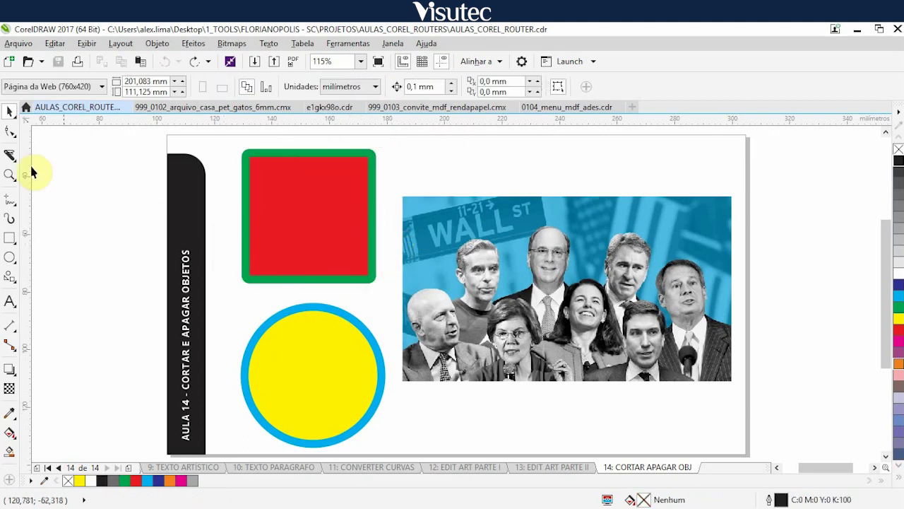
Cut the yellow circle with the Knife tool along a slanted straight line from its upper-left edge to its bottom edge.
left_click(9, 156)
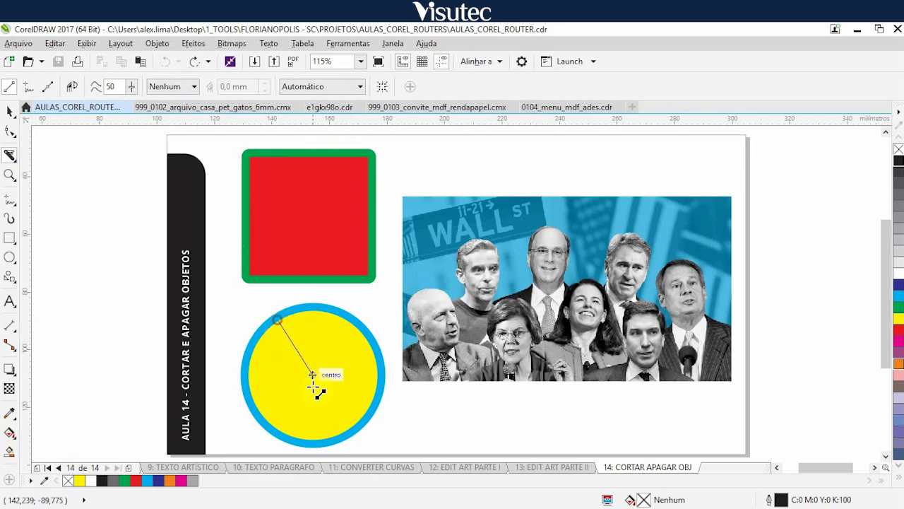
left_click(317, 441)
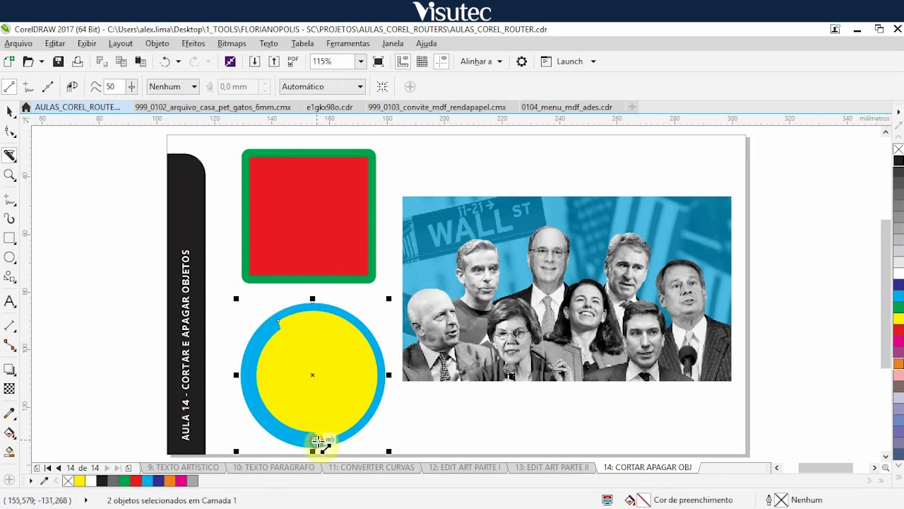
left_click(9, 112)
left_click(45, 207)
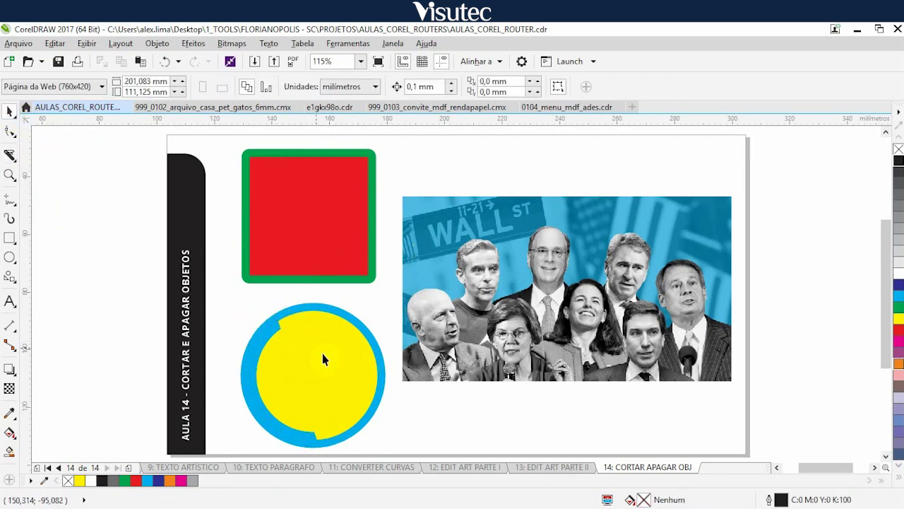
Move the cut pieces of the yellow circle and its blue outline apart to separate the two halves.
left_click(323, 349)
left_click_drag(323, 349, 409, 334)
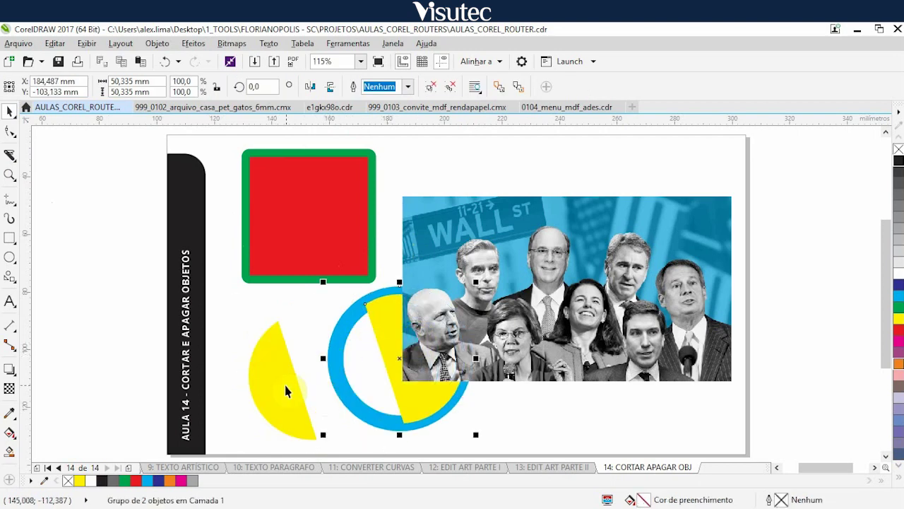
left_click_drag(286, 391, 253, 386)
left_click_drag(379, 325, 313, 342)
Undo the moves of the circle's pieces and the knife cut of the yellow circle.
key("ctrl+z")
key("ctrl+z")
key("ctrl+z")
key("ctrl+z")
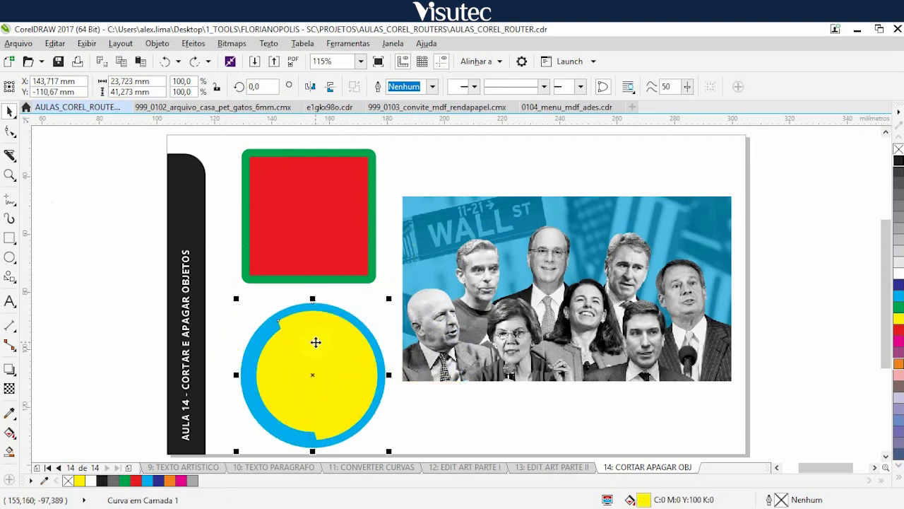
key("Escape")
Cut the photo with the Knife tool along a slanted straight line from its top edge to the middle of its bottom edge.
left_click(9, 154)
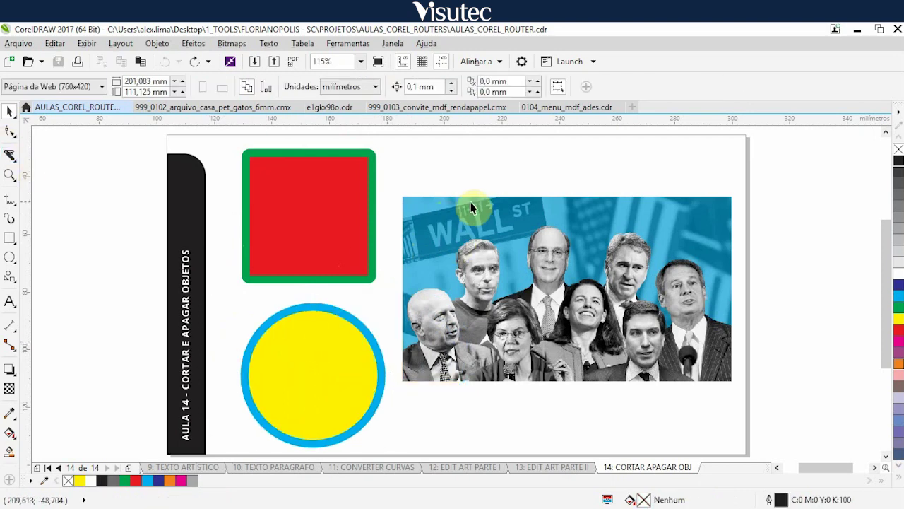
left_click(10, 154)
left_click(458, 205)
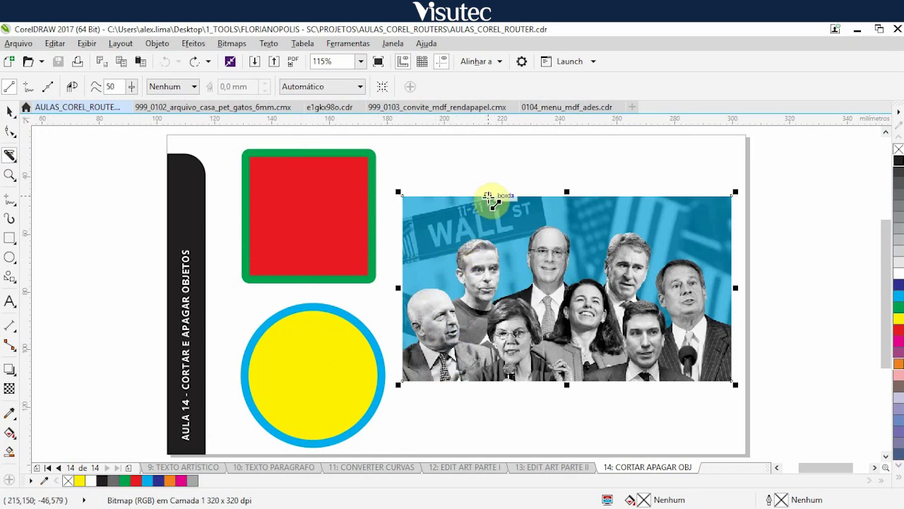
left_click_drag(488, 197, 568, 382)
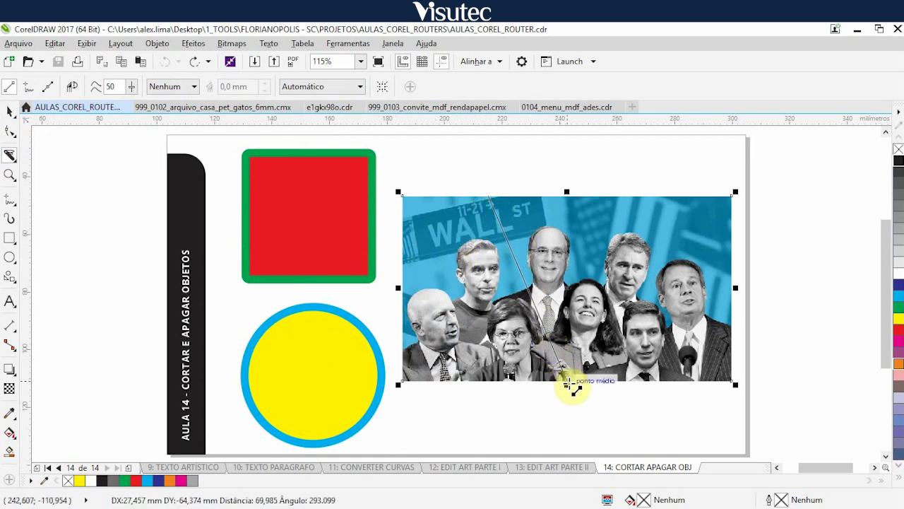
left_click_drag(569, 384, 569, 385)
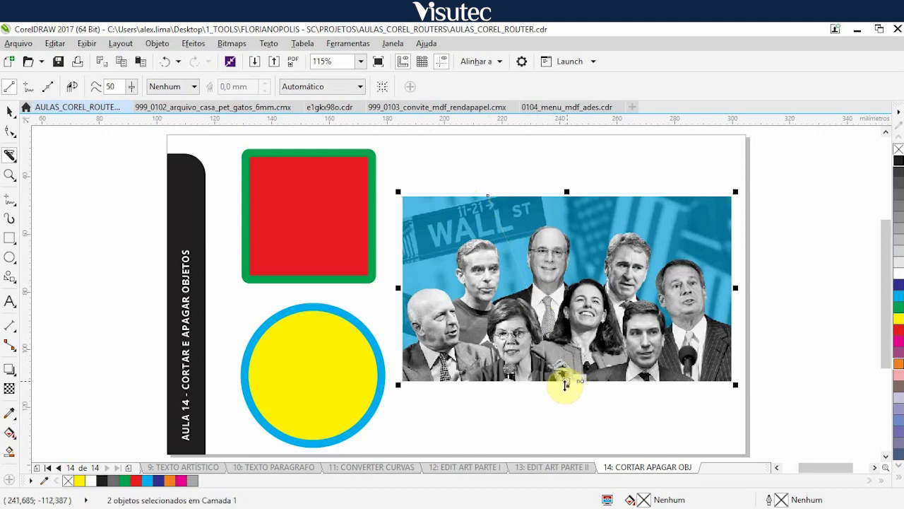
Move the right piece of the cut photo away from the left piece, and undo both the move and the cut.
left_click(10, 111)
left_click(586, 295)
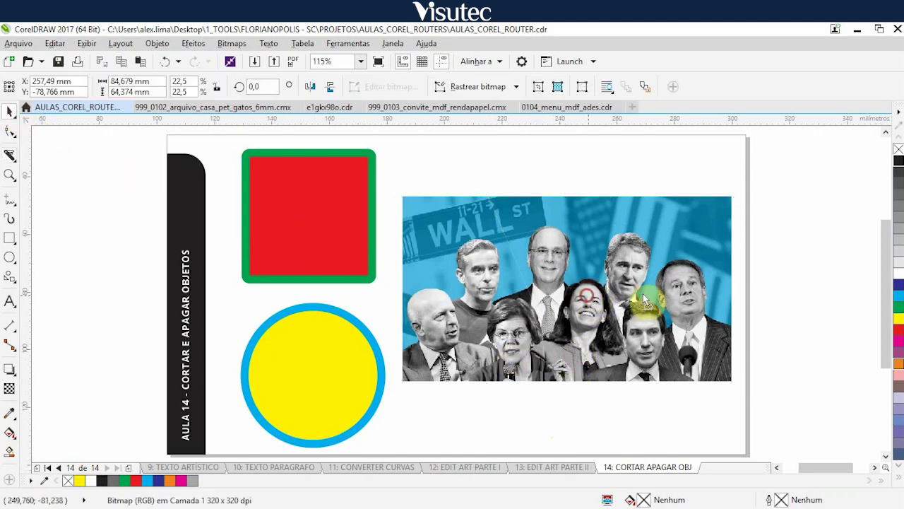
left_click_drag(643, 294, 705, 296)
left_click(590, 387)
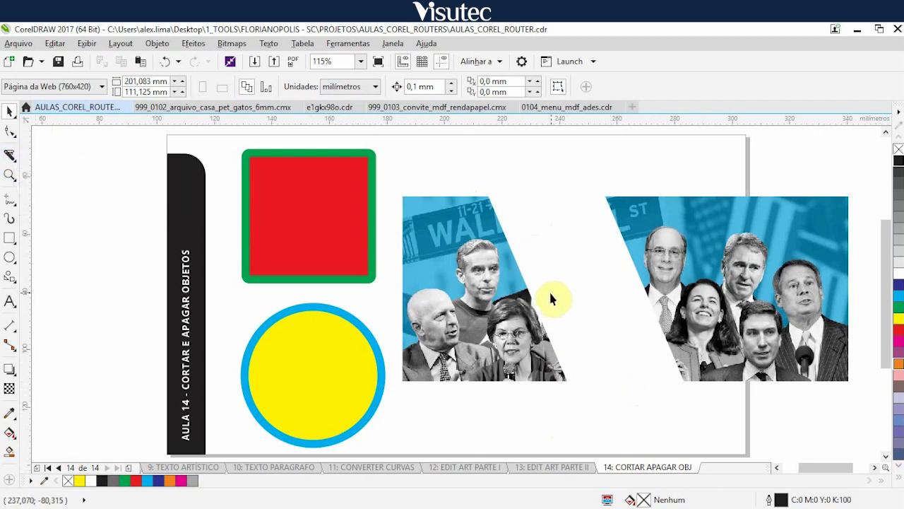
key("ctrl+z")
left_click(467, 164)
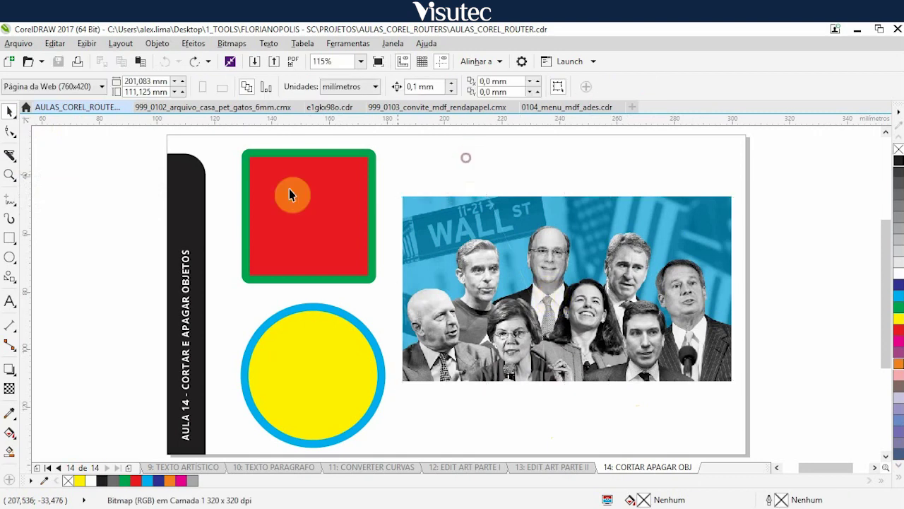
Activate the Eraser tool on the red square and set the nib size to 10 mm.
left_click(7, 156)
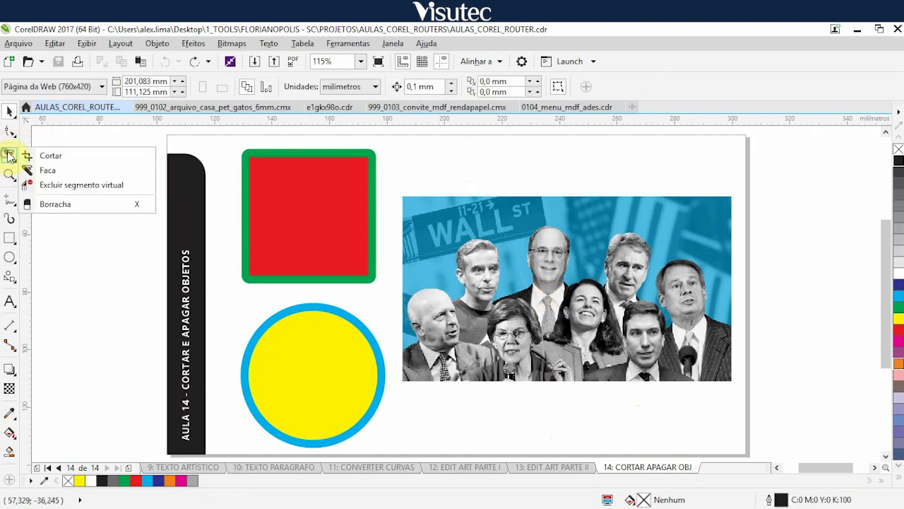
left_click(59, 209)
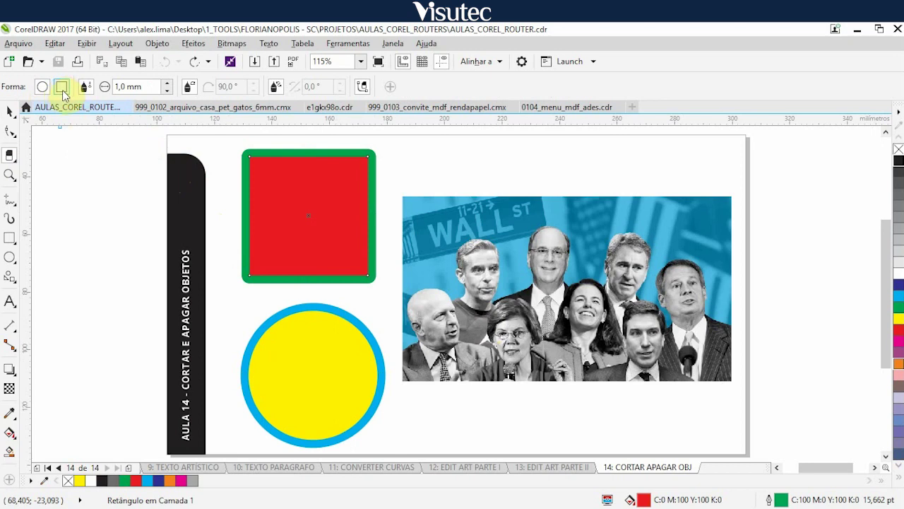
double_click(118, 86)
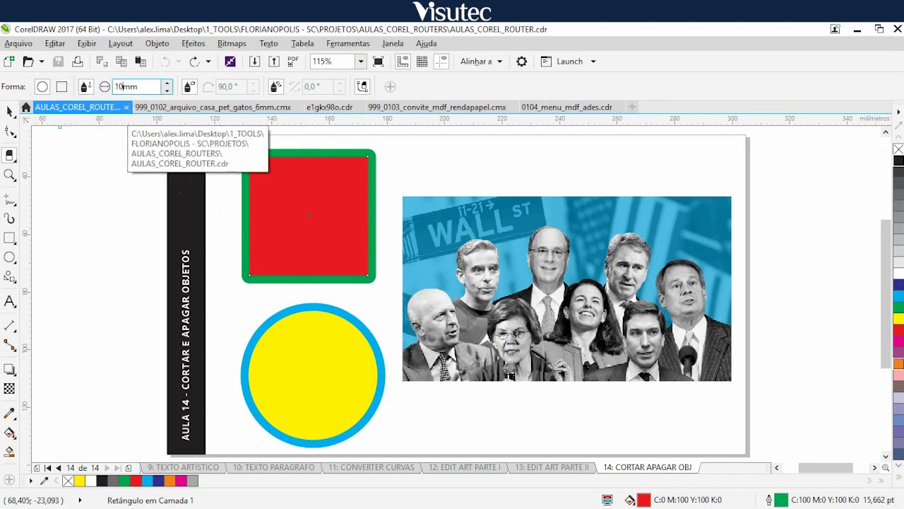
type("10")
key("Return")
Erase the left part of the red square with freehand strokes from its top-left corner down to its bottom edge.
left_click_drag(152, 127, 212, 137)
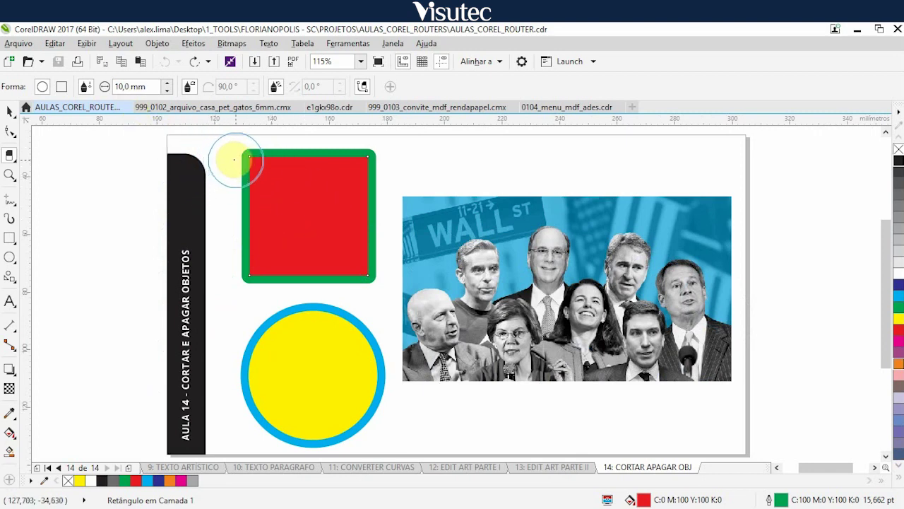
mouse_move(235, 153)
left_mouse_down()
mouse_move(294, 250)
mouse_move(291, 275)
mouse_move(279, 281)
mouse_move(257, 268)
mouse_move(267, 243)
mouse_move(245, 236)
mouse_move(256, 228)
mouse_move(299, 273)
mouse_move(290, 209)
mouse_move(264, 171)
mouse_move(297, 228)
mouse_move(300, 275)
mouse_move(301, 236)
mouse_move(268, 165)
left_mouse_up()
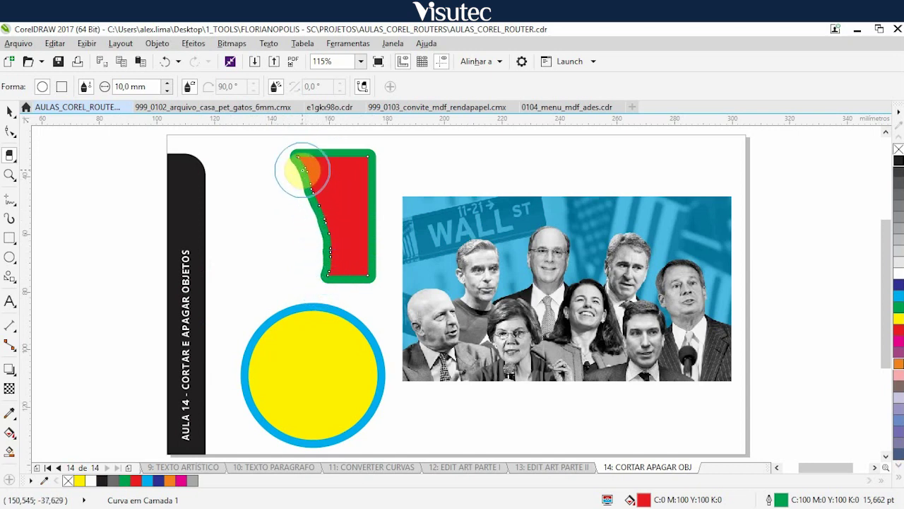
left_click_drag(295, 159, 329, 272)
Erase a straight diagonal band across the yellow circle from its upper left to its lower right, splitting it in two.
left_click(302, 365)
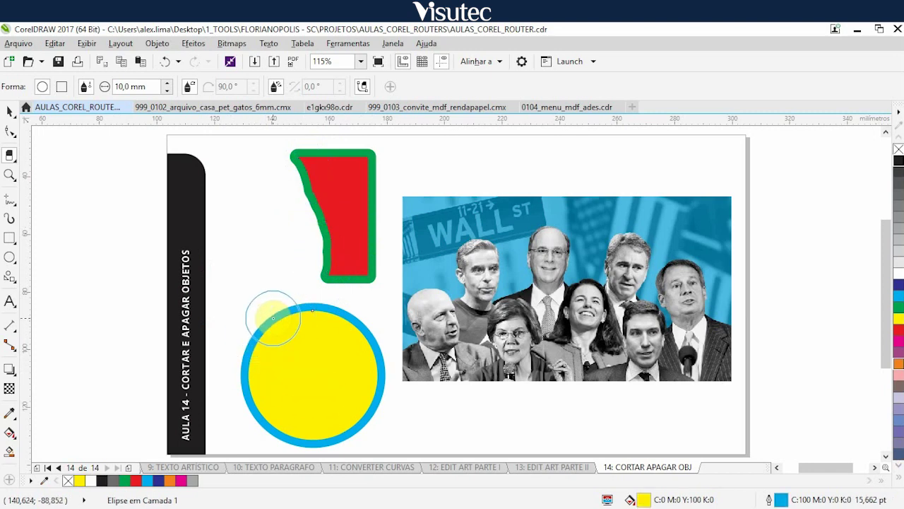
mouse_move(265, 278)
left_mouse_down()
mouse_move(263, 299)
mouse_move(299, 333)
mouse_move(353, 460)
left_mouse_up()
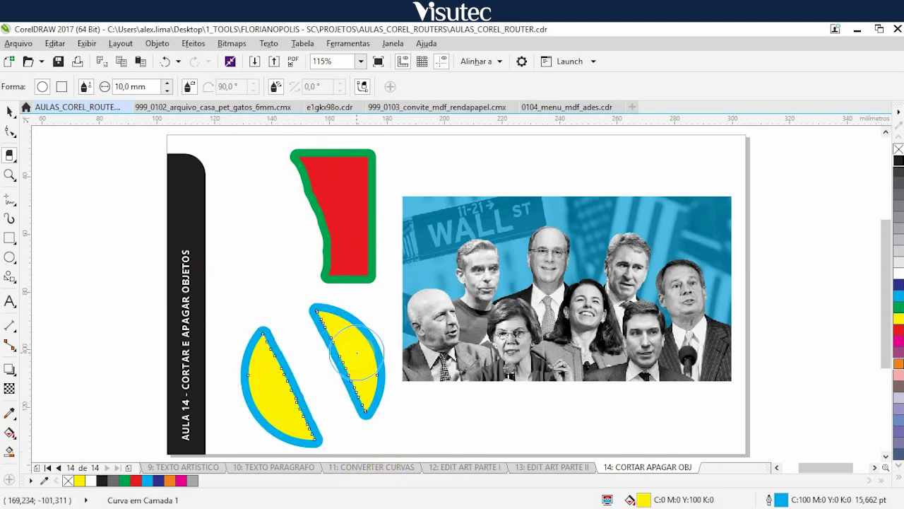
left_click(379, 432)
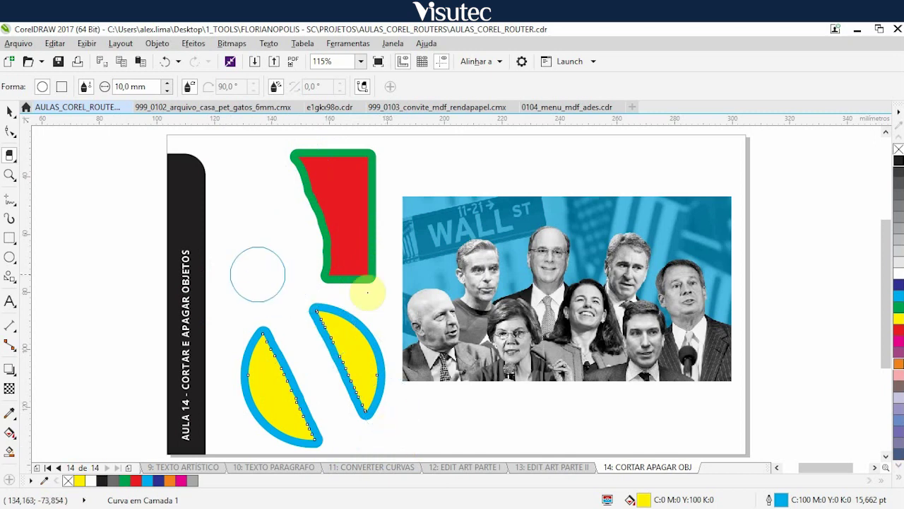
Erase every face in the photo with single round dabs, except that of the man with glasses in the upper centre.
left_click(465, 276)
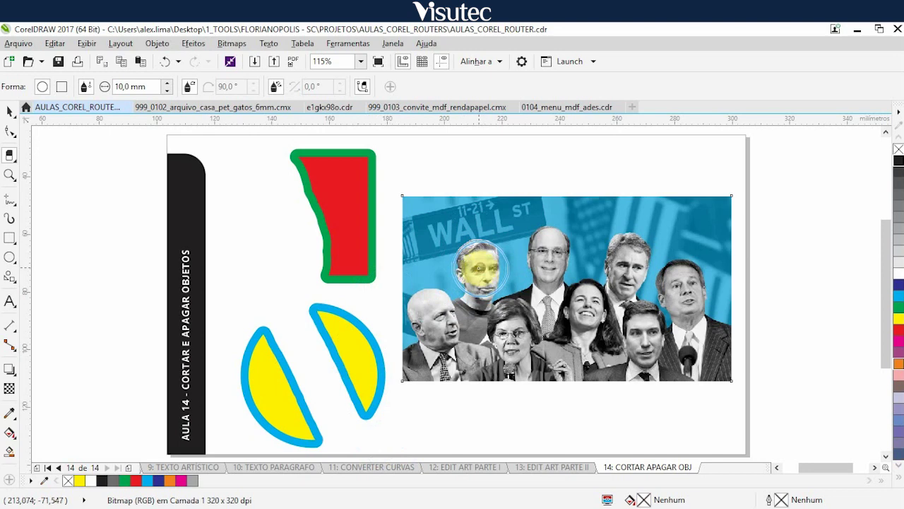
left_click(478, 267)
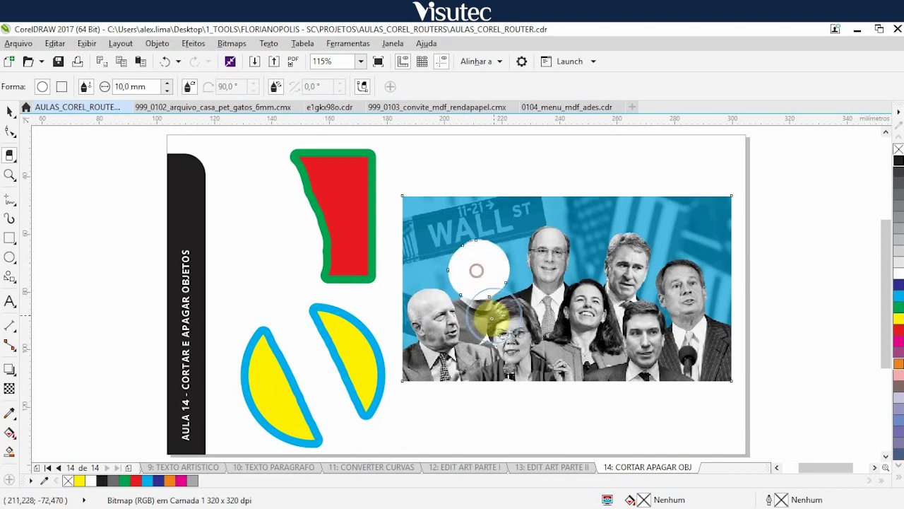
left_click(434, 325)
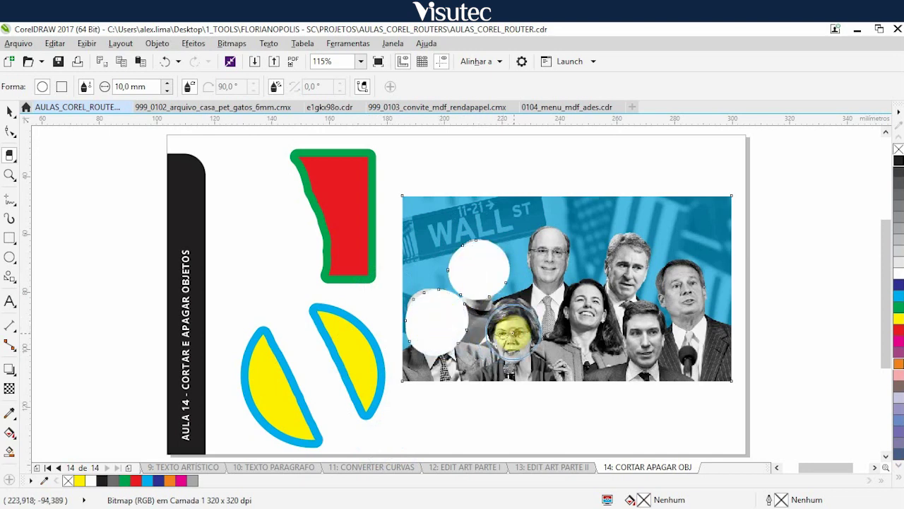
left_click(512, 332)
left_click(584, 309)
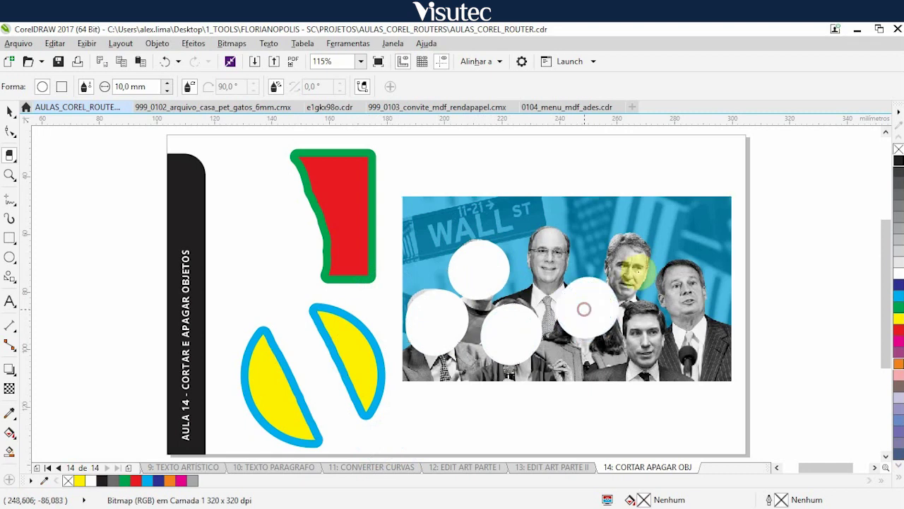
left_click(636, 258)
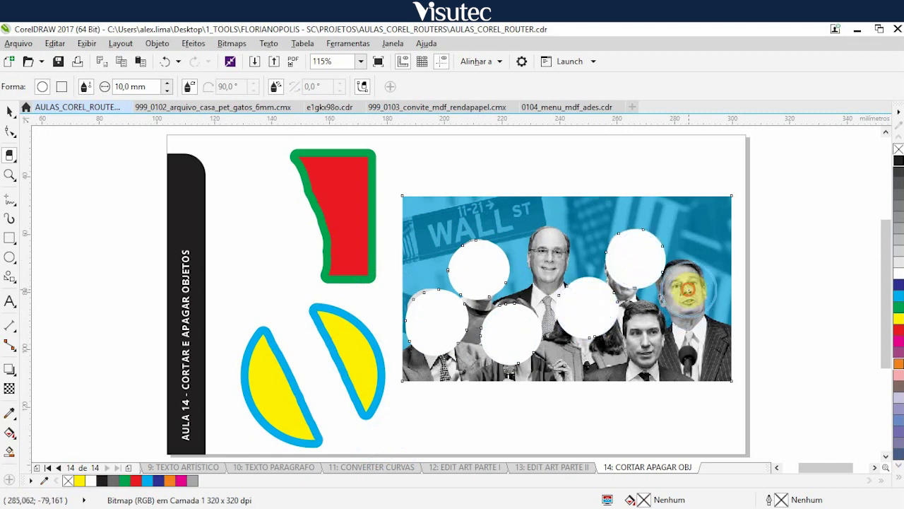
left_click(688, 289)
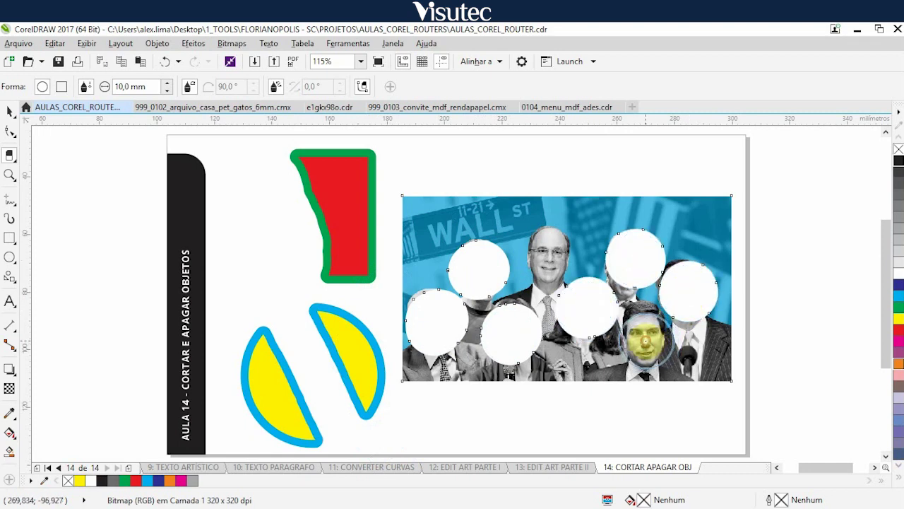
left_click(645, 342)
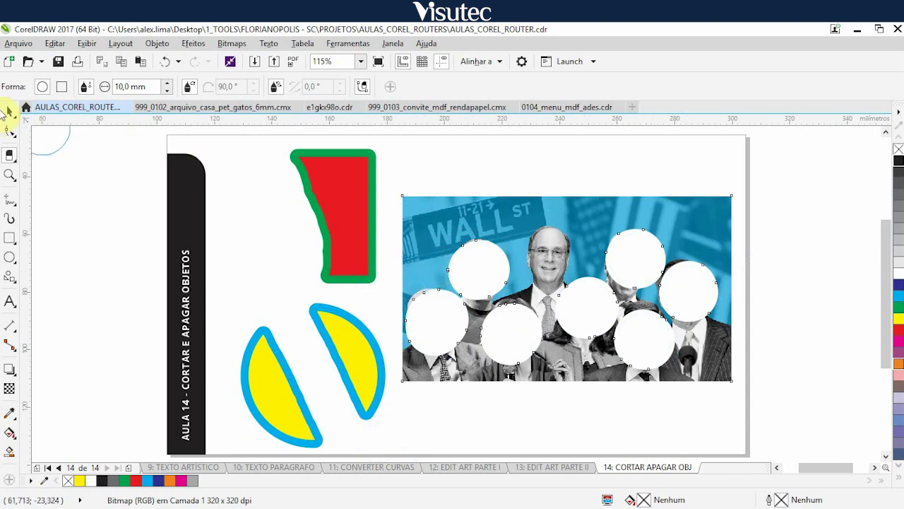
Move the erased photo over the red and yellow shapes to check its holes, and move it back beside them.
left_click(9, 115)
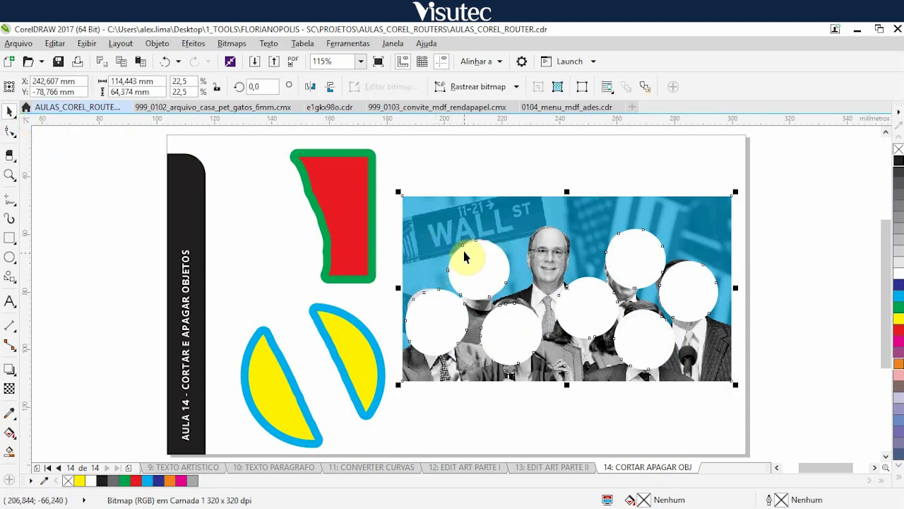
left_click_drag(589, 256, 604, 203)
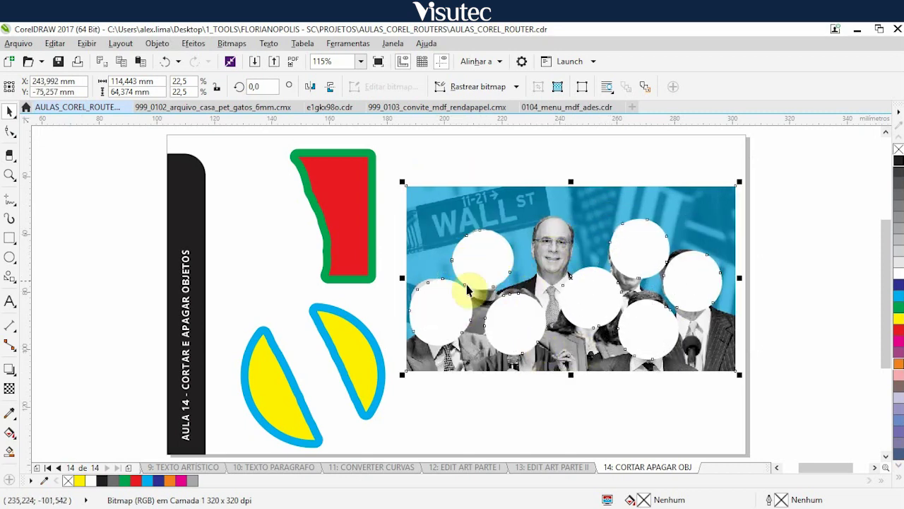
left_click(599, 220)
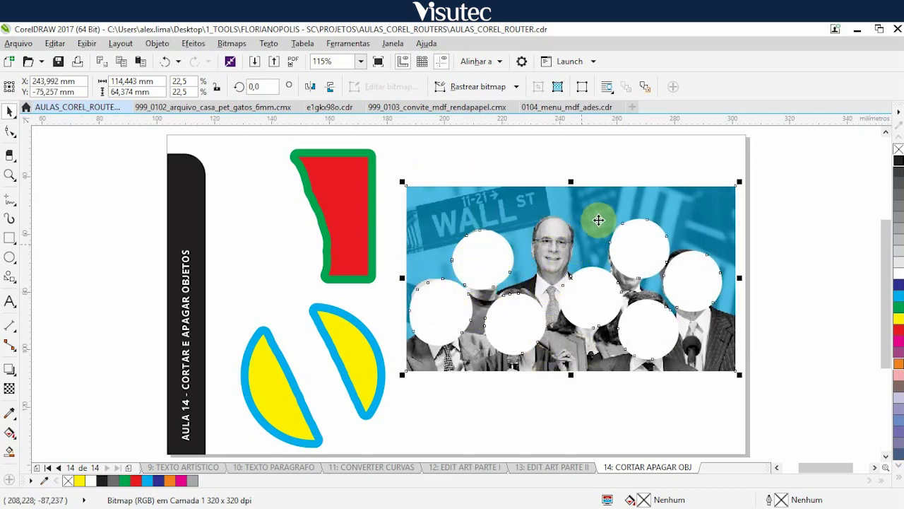
left_click_drag(592, 232, 420, 279)
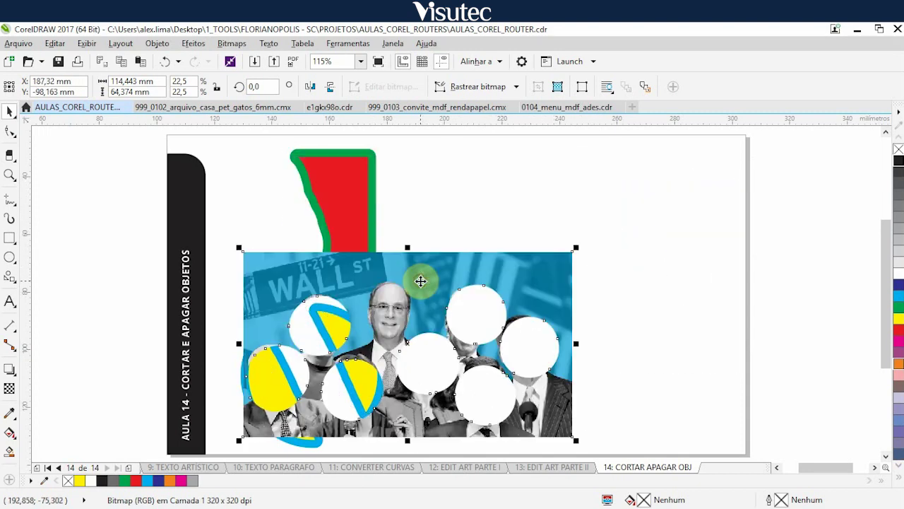
left_click_drag(360, 238, 385, 200)
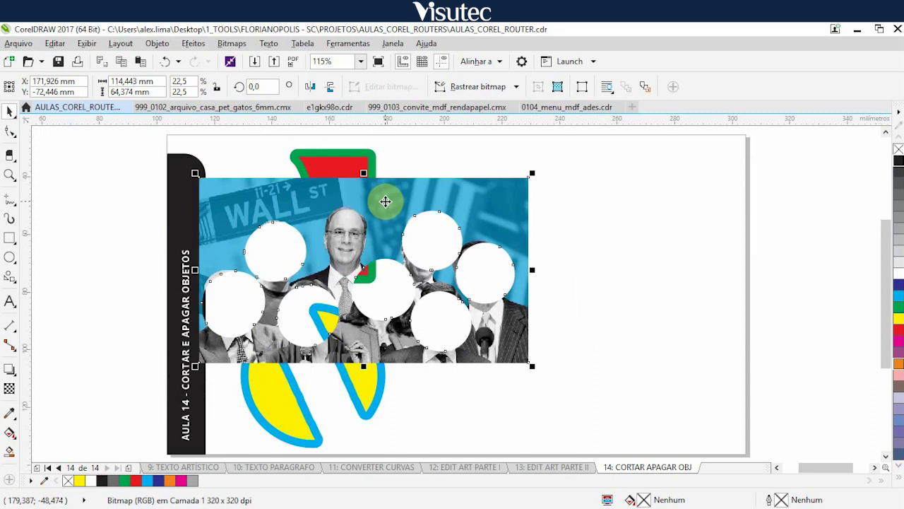
left_click_drag(373, 204, 596, 249)
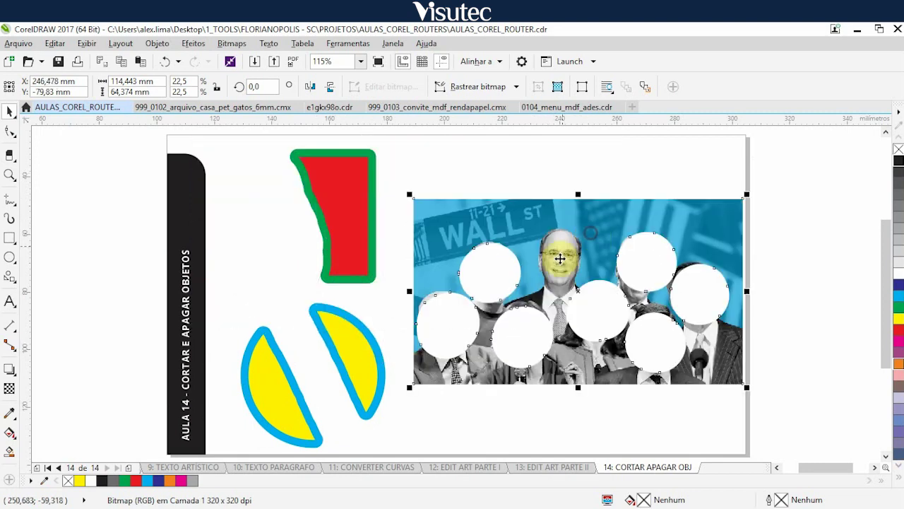
Undo the moves of the erased photo to put it back in its original position.
key("ctrl+z")
key("ctrl+z")
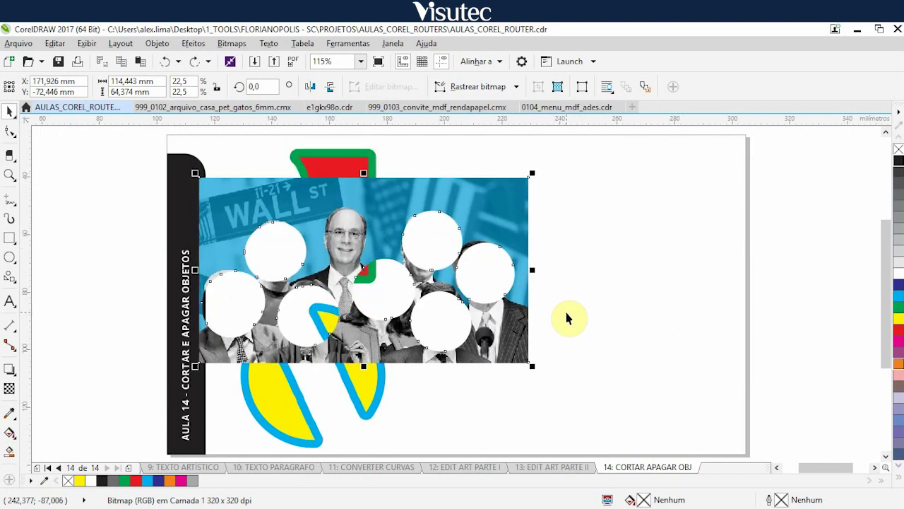
key("ctrl+shift+z")
key("ctrl+shift+z")
key("ctrl+shift+z")
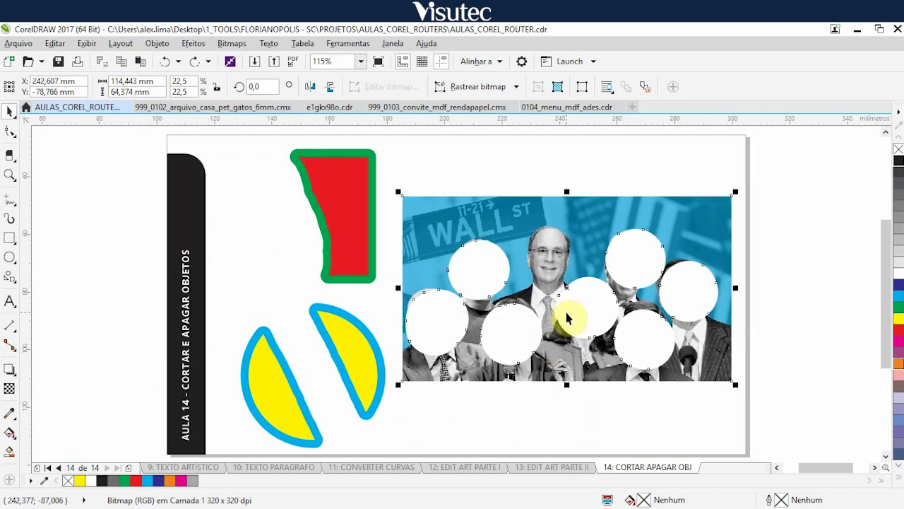
Undo all the erasures on the photo, the yellow circle and the red square, and clear the selection.
key("ctrl+z")
key("ctrl+z")
key("ctrl+z")
key("ctrl+z")
key("ctrl+z")
key("ctrl+z")
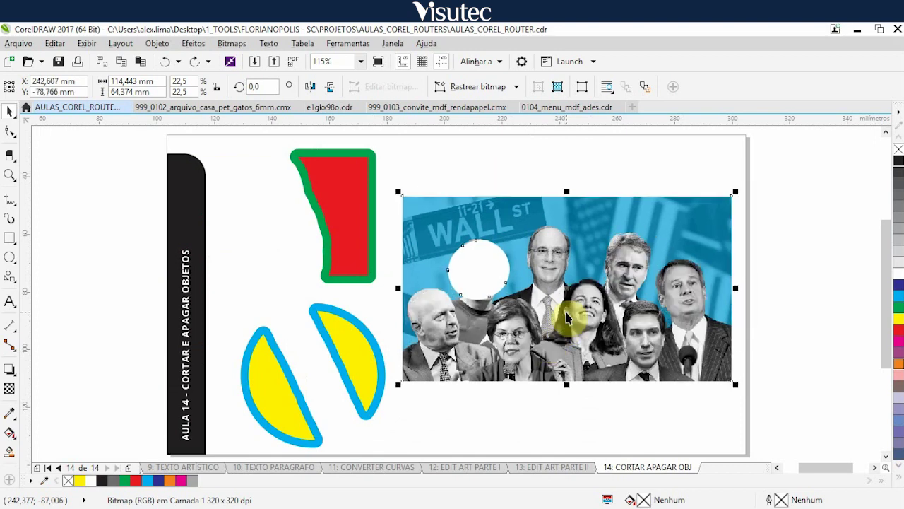
key("ctrl+z")
key("ctrl+z")
key("ctrl+z")
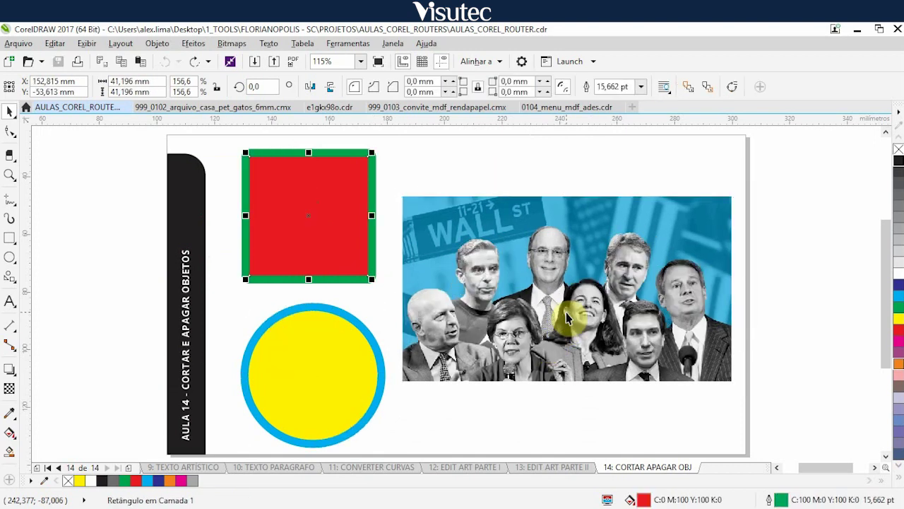
left_click(421, 175)
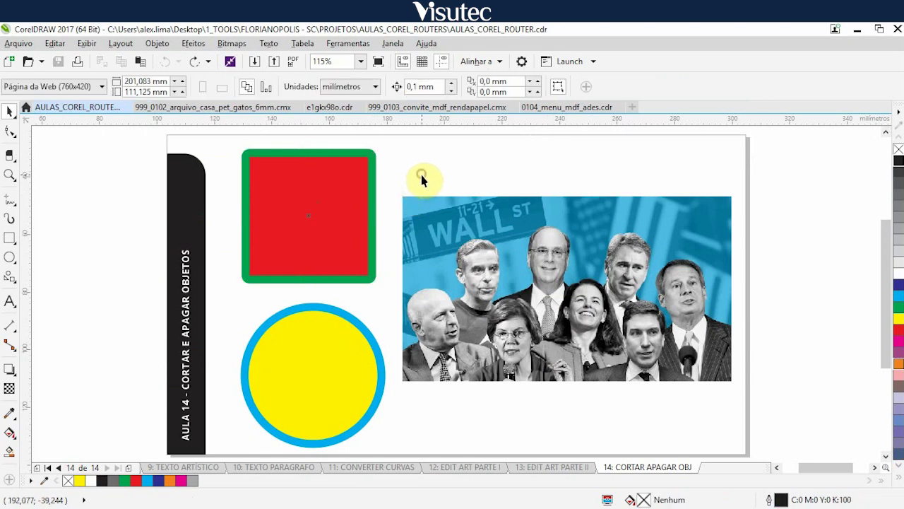
Show the group of cutting tools with Crop, Knife, Virtual Segment Delete and Eraser.
left_click(12, 157)
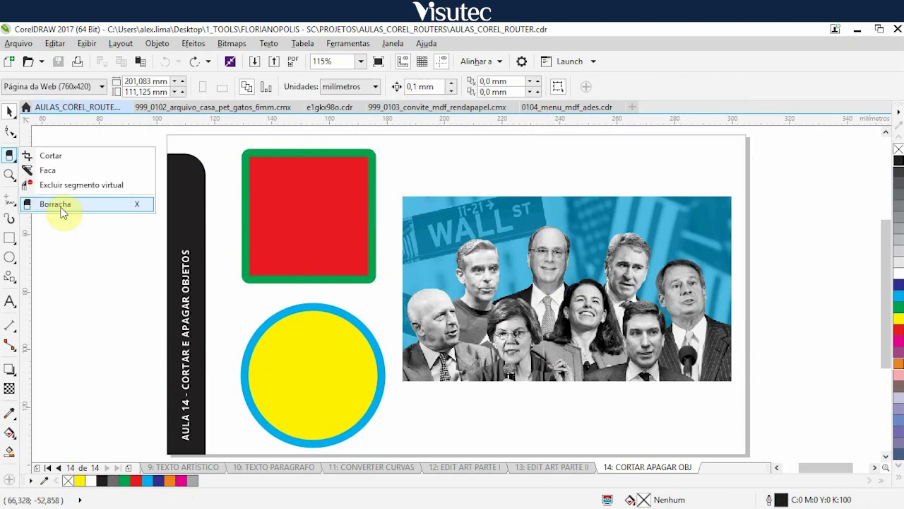